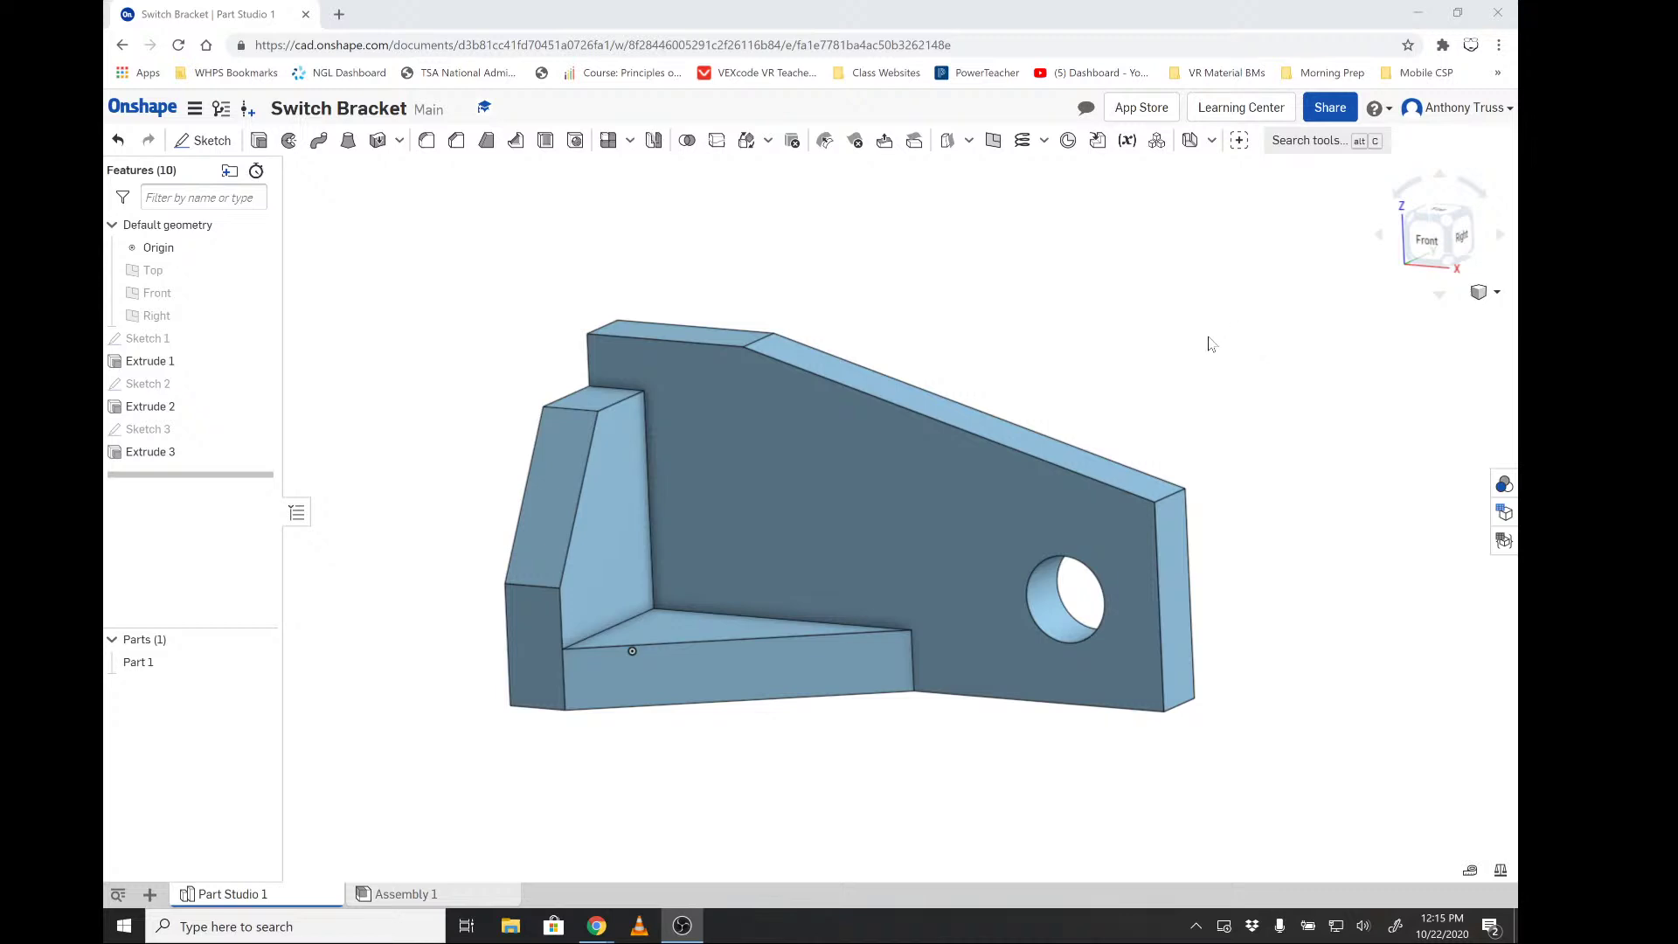
Open Sketch 1 of the Switch Bracket for editing, checking it face-on and isometrically.
key(shift+1)
key(shift+7)
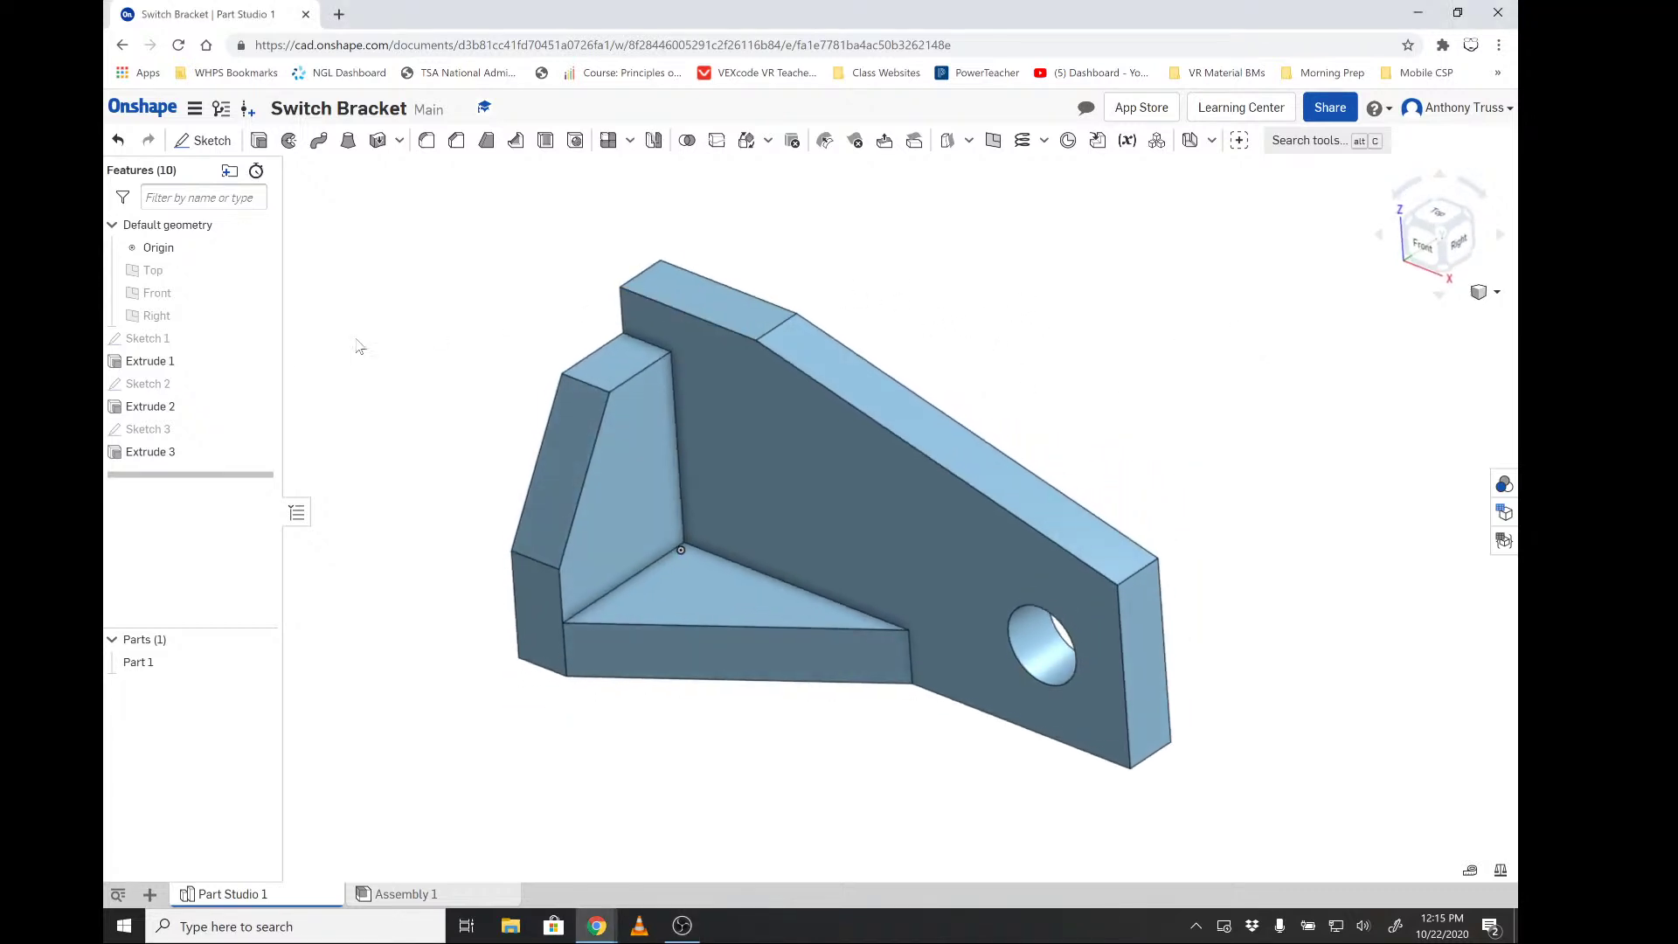
double_click(147, 338)
key(n)
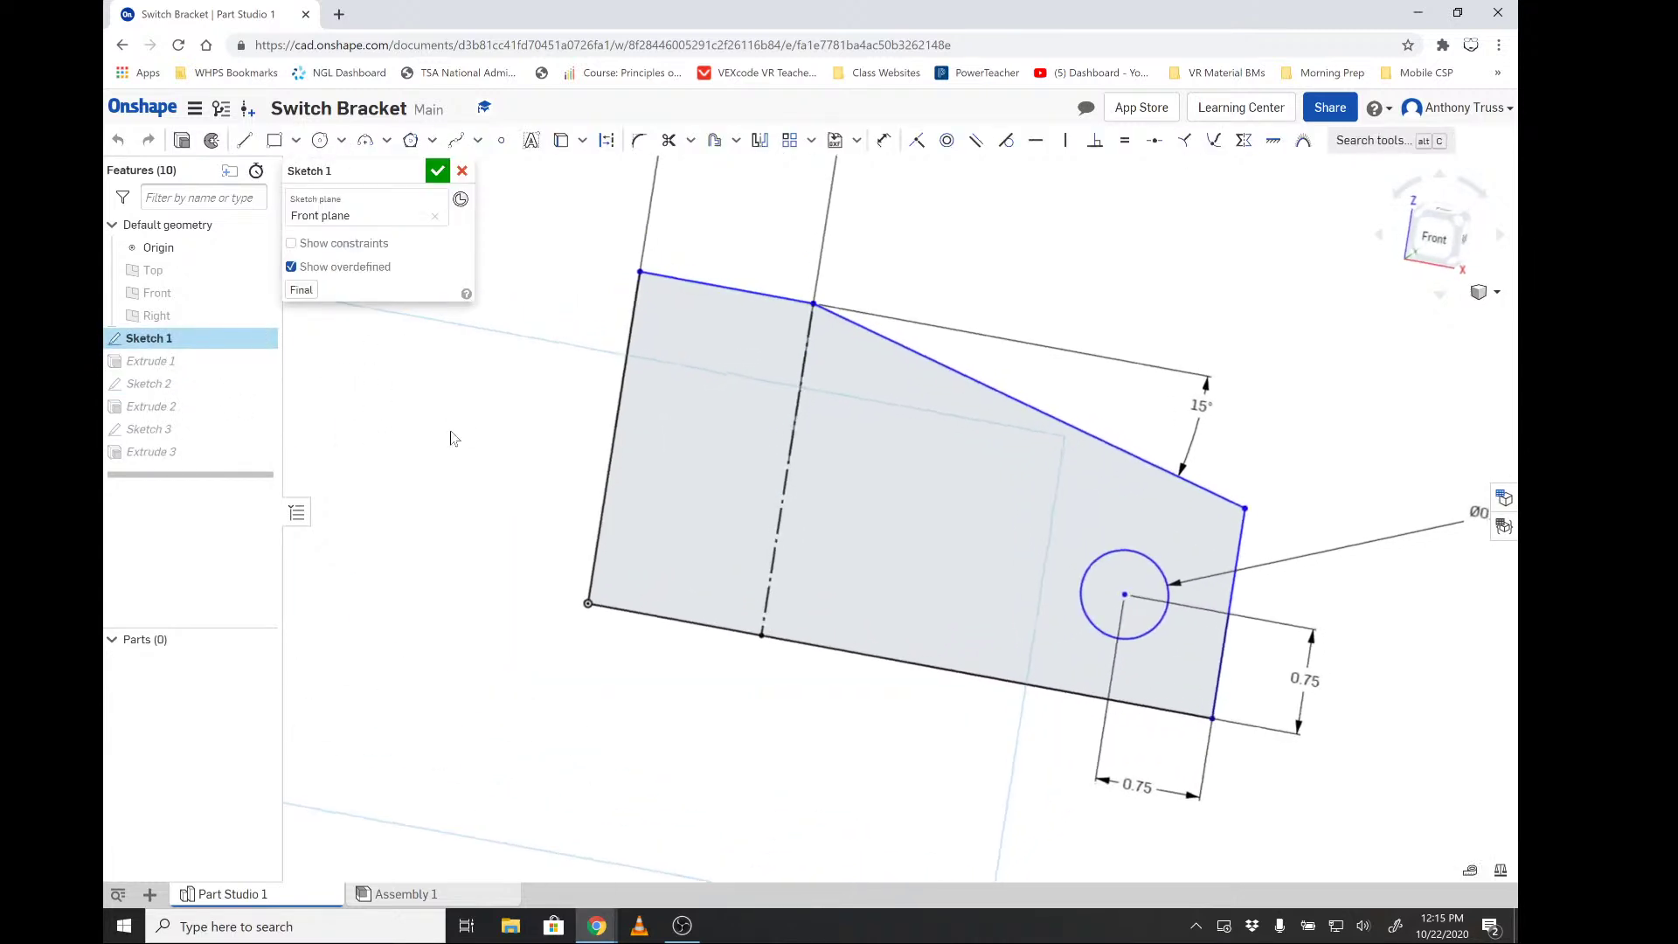
key(shift+7)
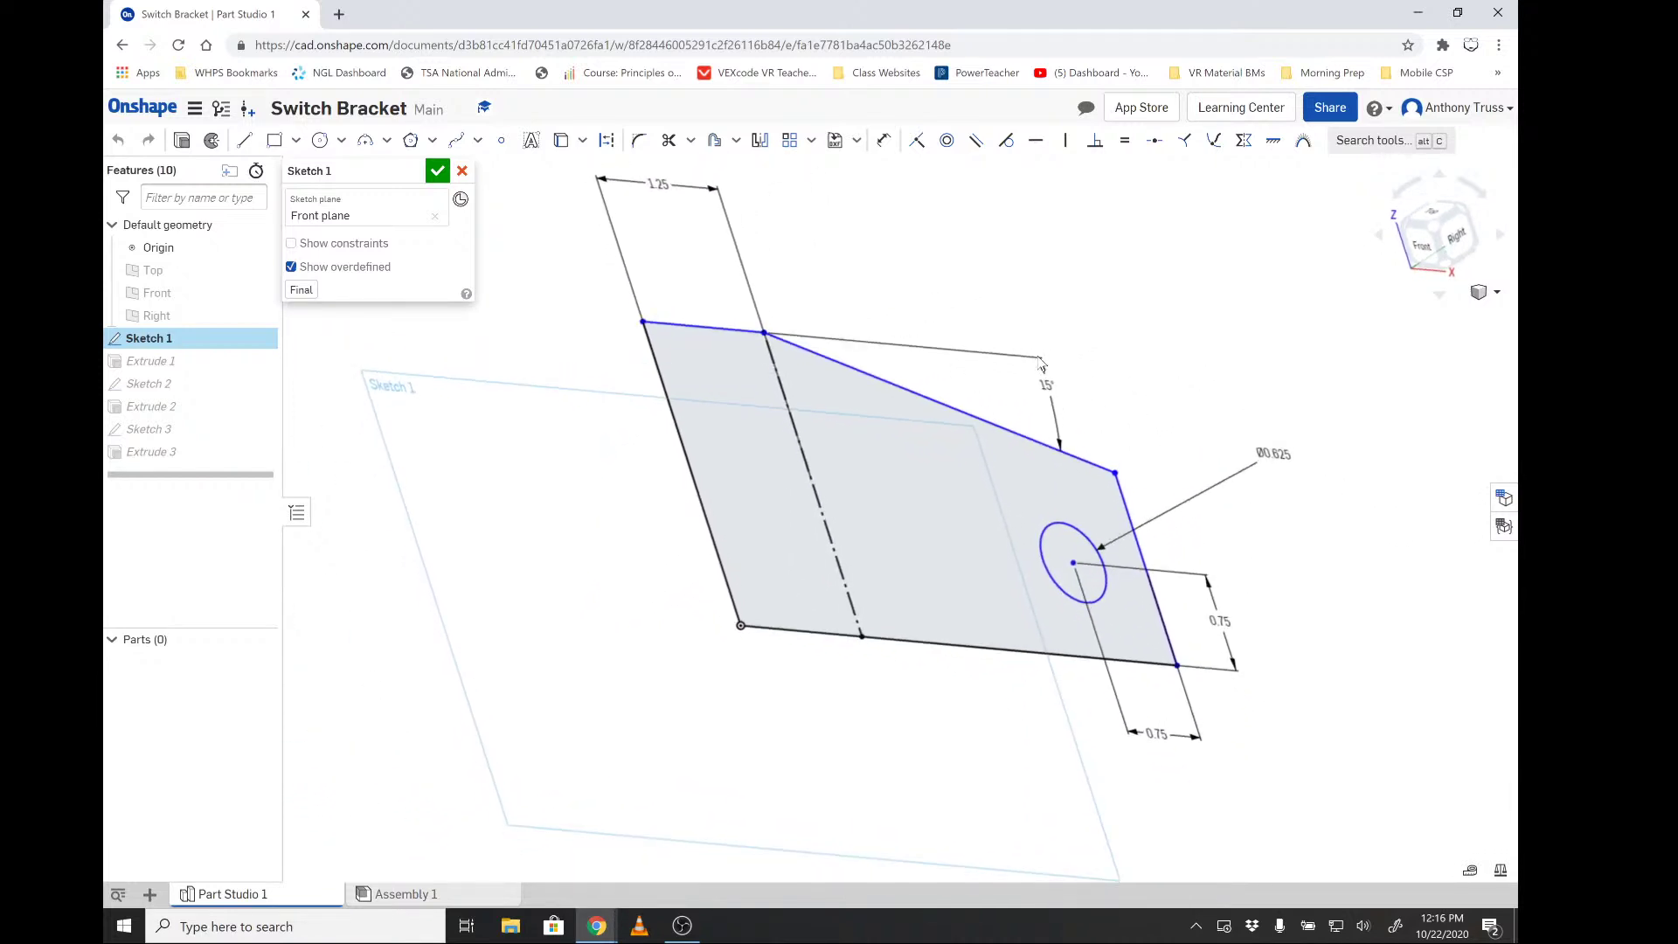
Move the 15° angle dimension to a clearer spot and select the sketch region.
mouse_move(1047, 384)
mouse_down()
mouse_move(1045, 405)
mouse_move(1083, 375)
mouse_up()
key(n)
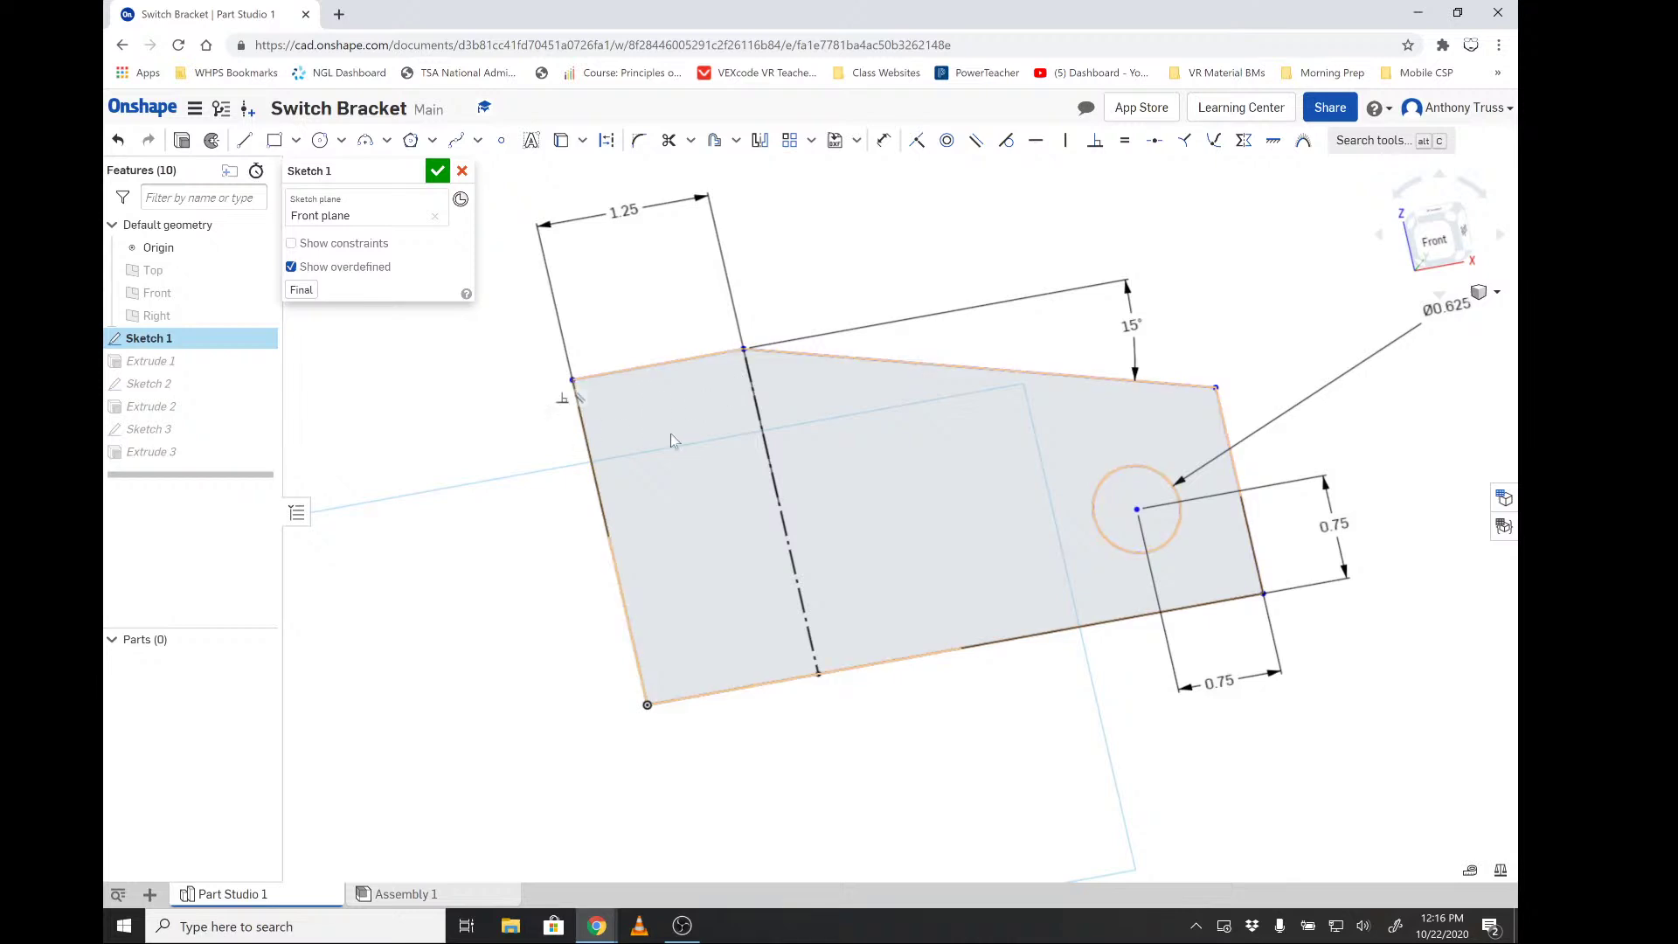
click(771, 405)
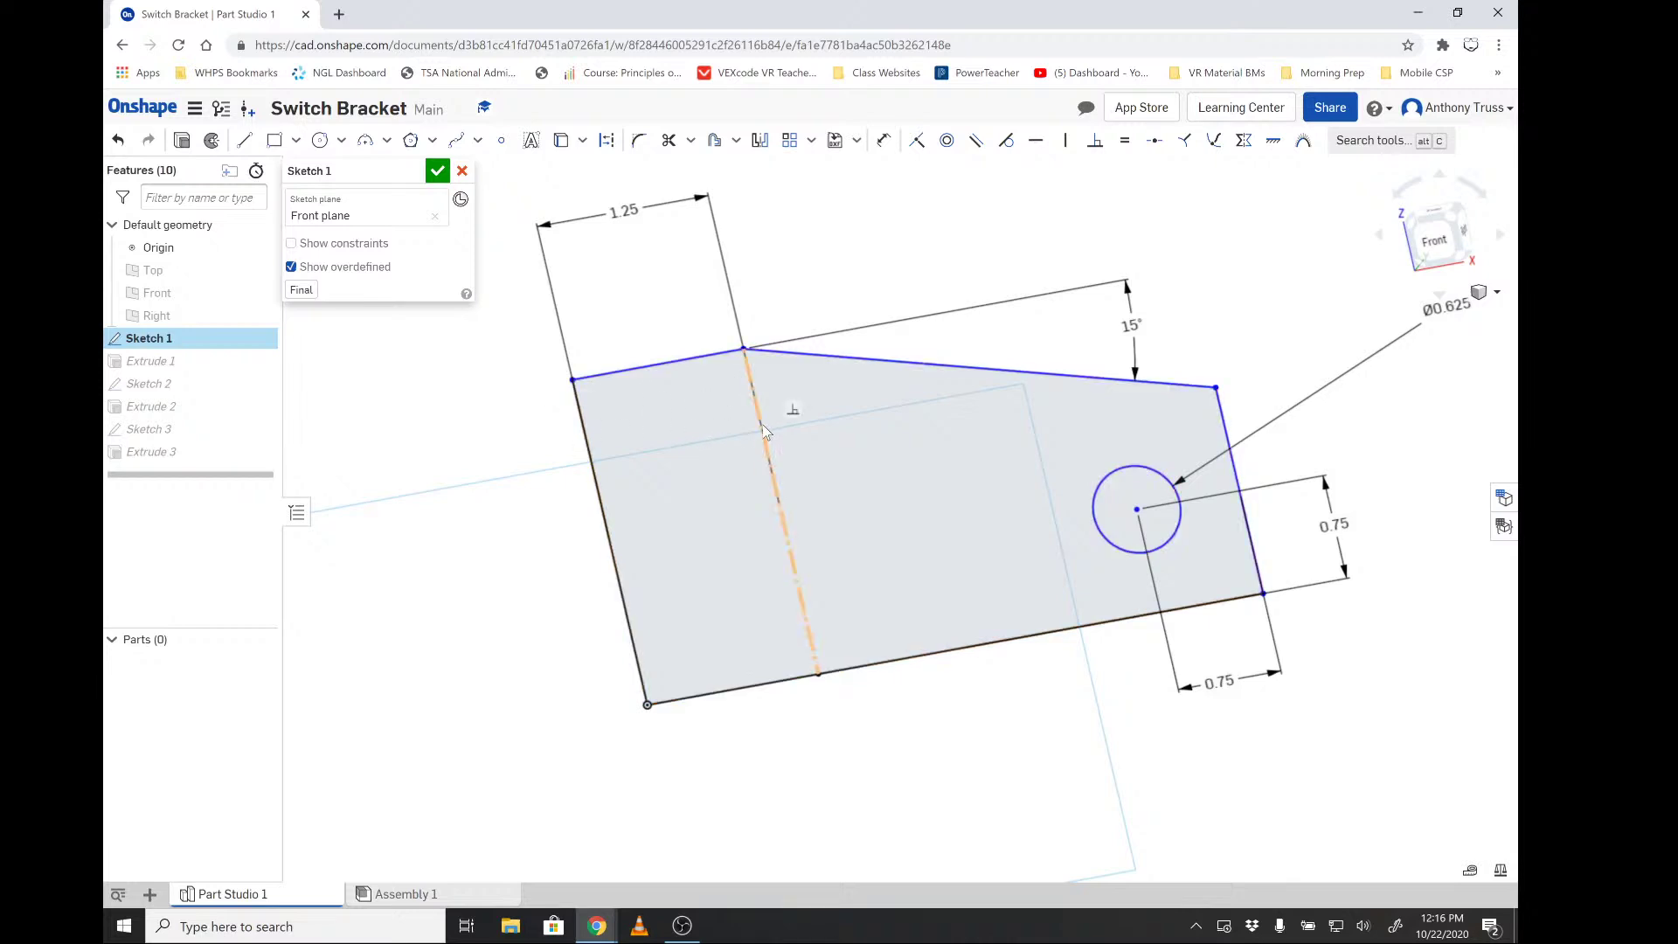
click(755, 424)
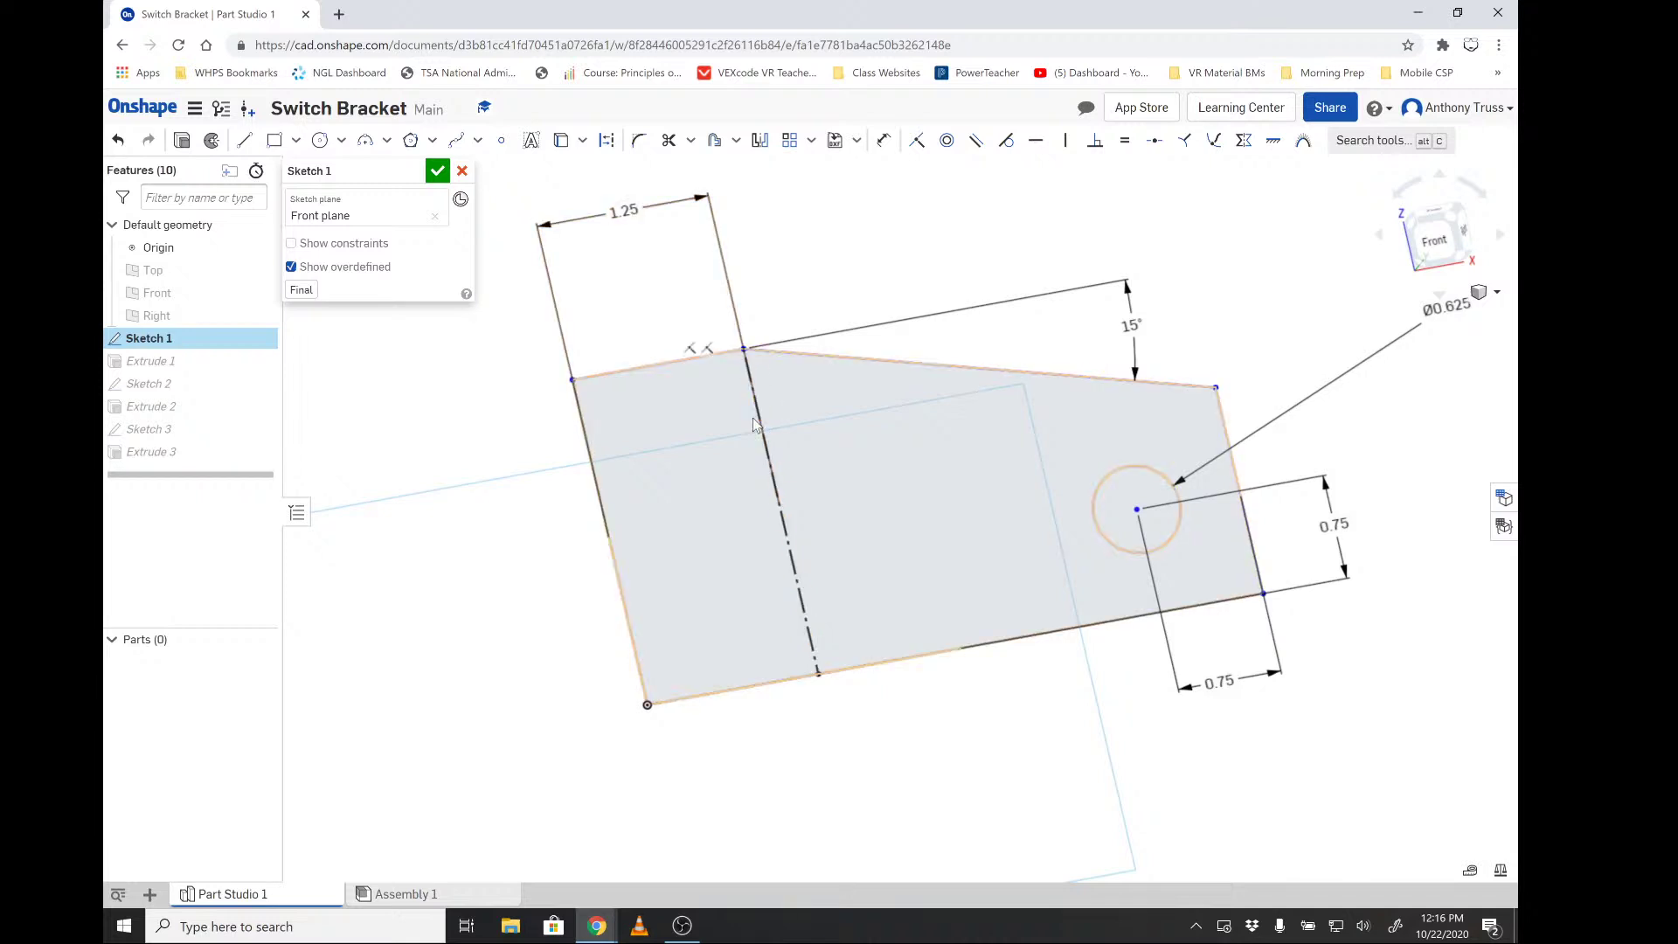
click(755, 424)
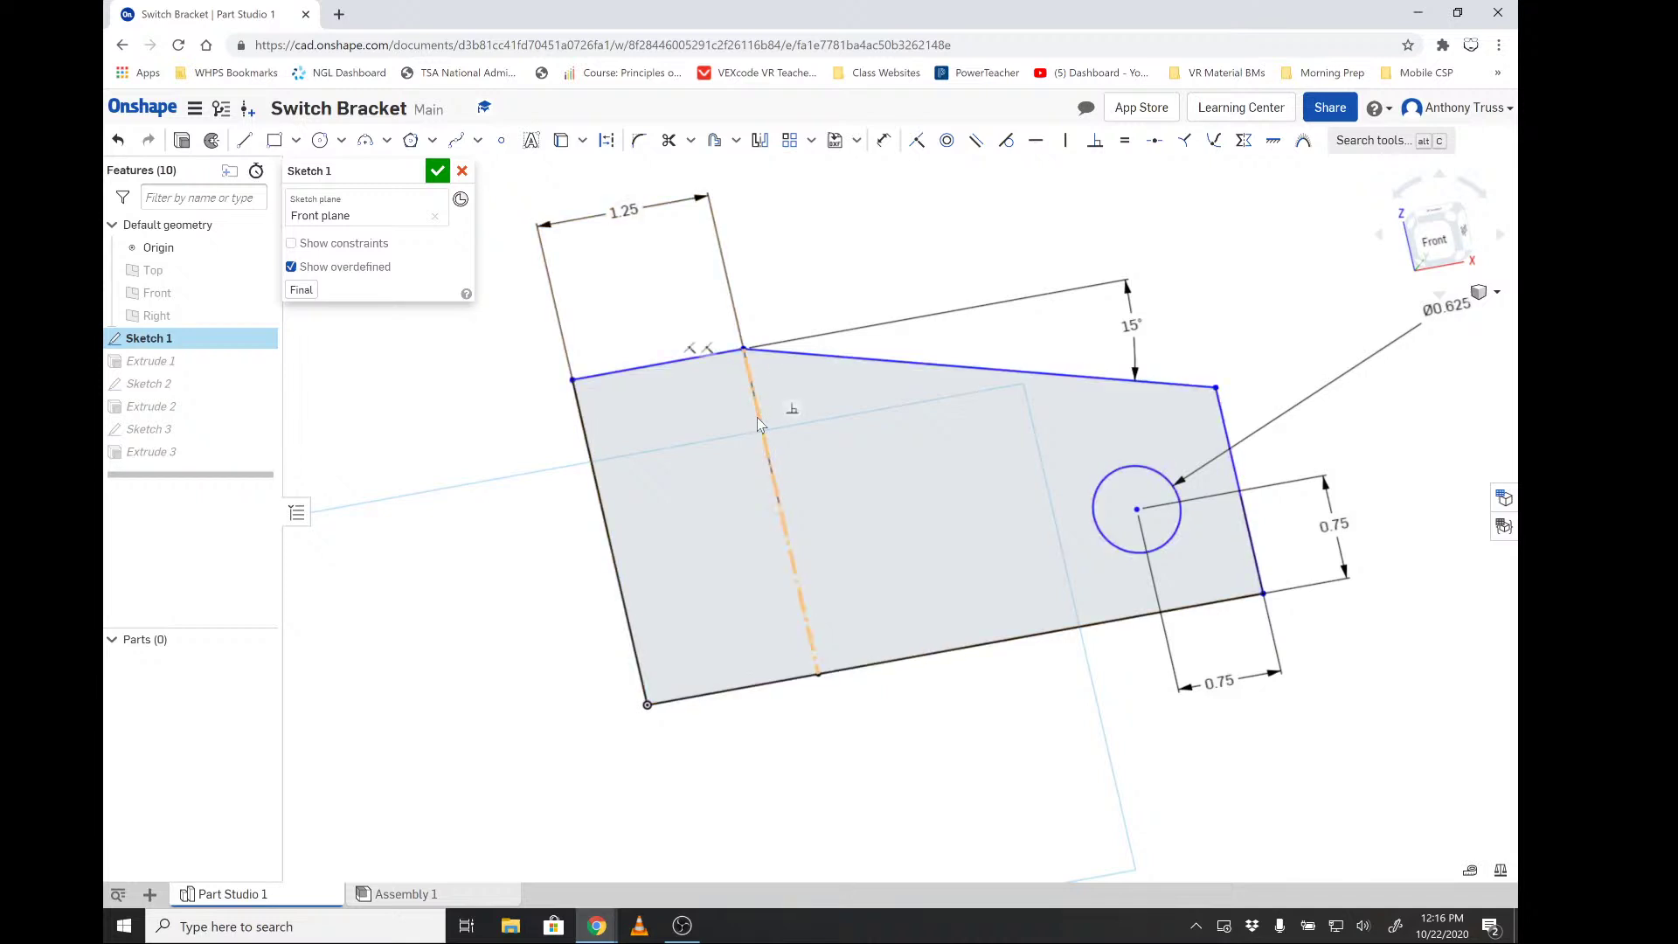
click(246, 141)
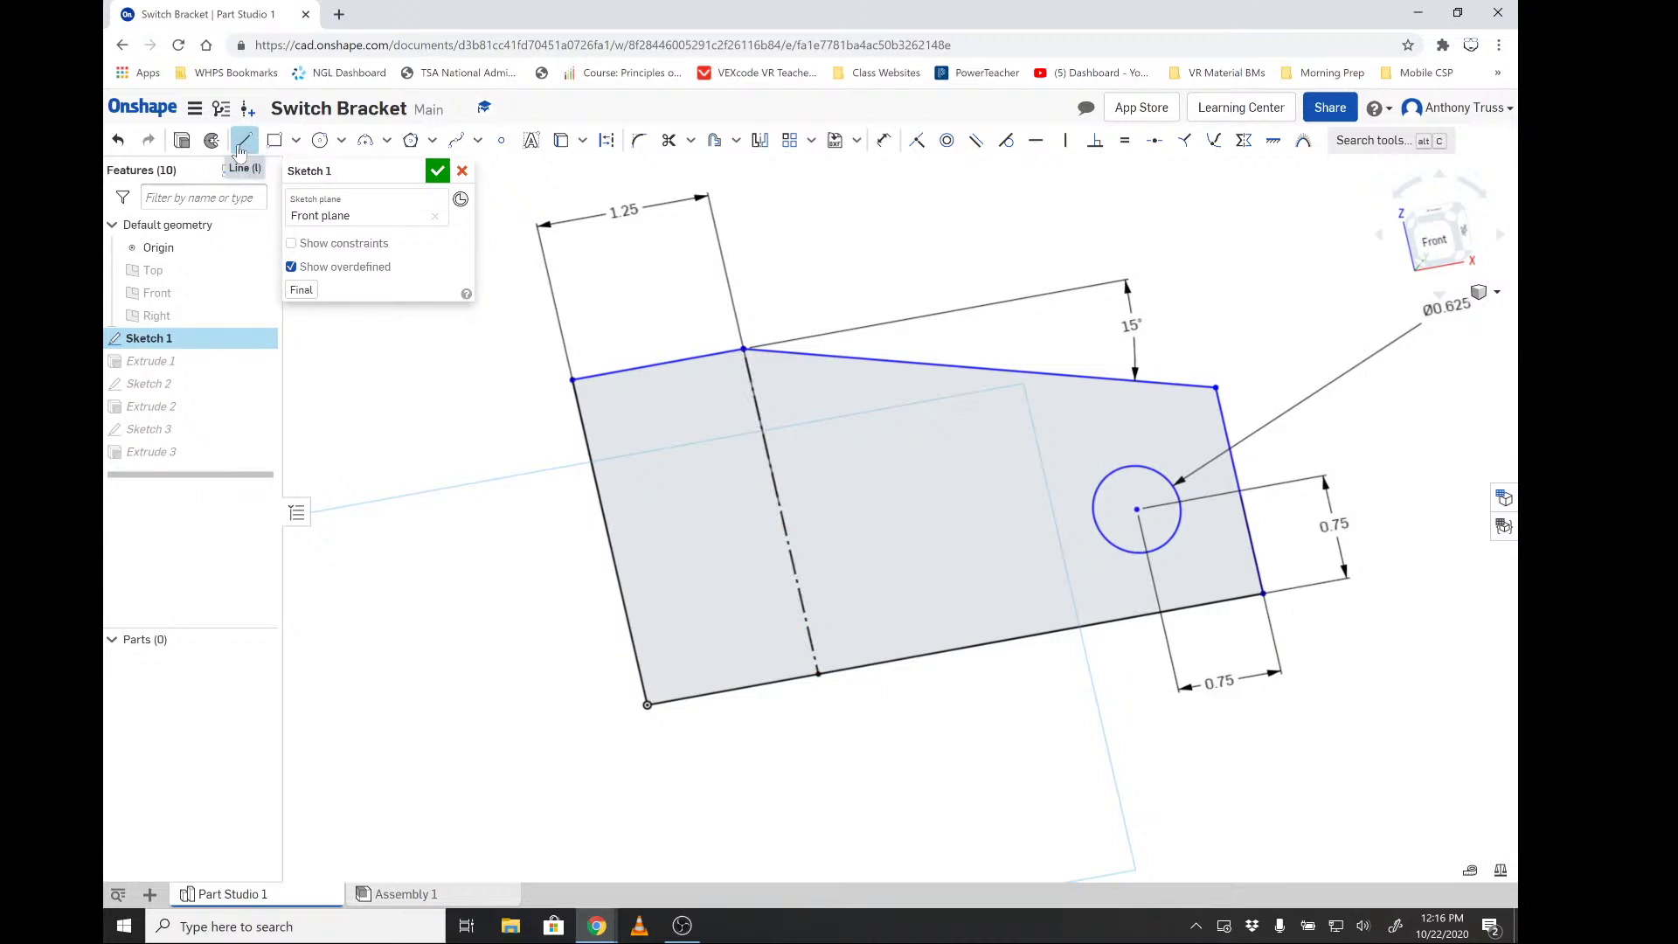
Draw a line from the top edge to the bottom edge near the left end, then make it construction.
click(640, 368)
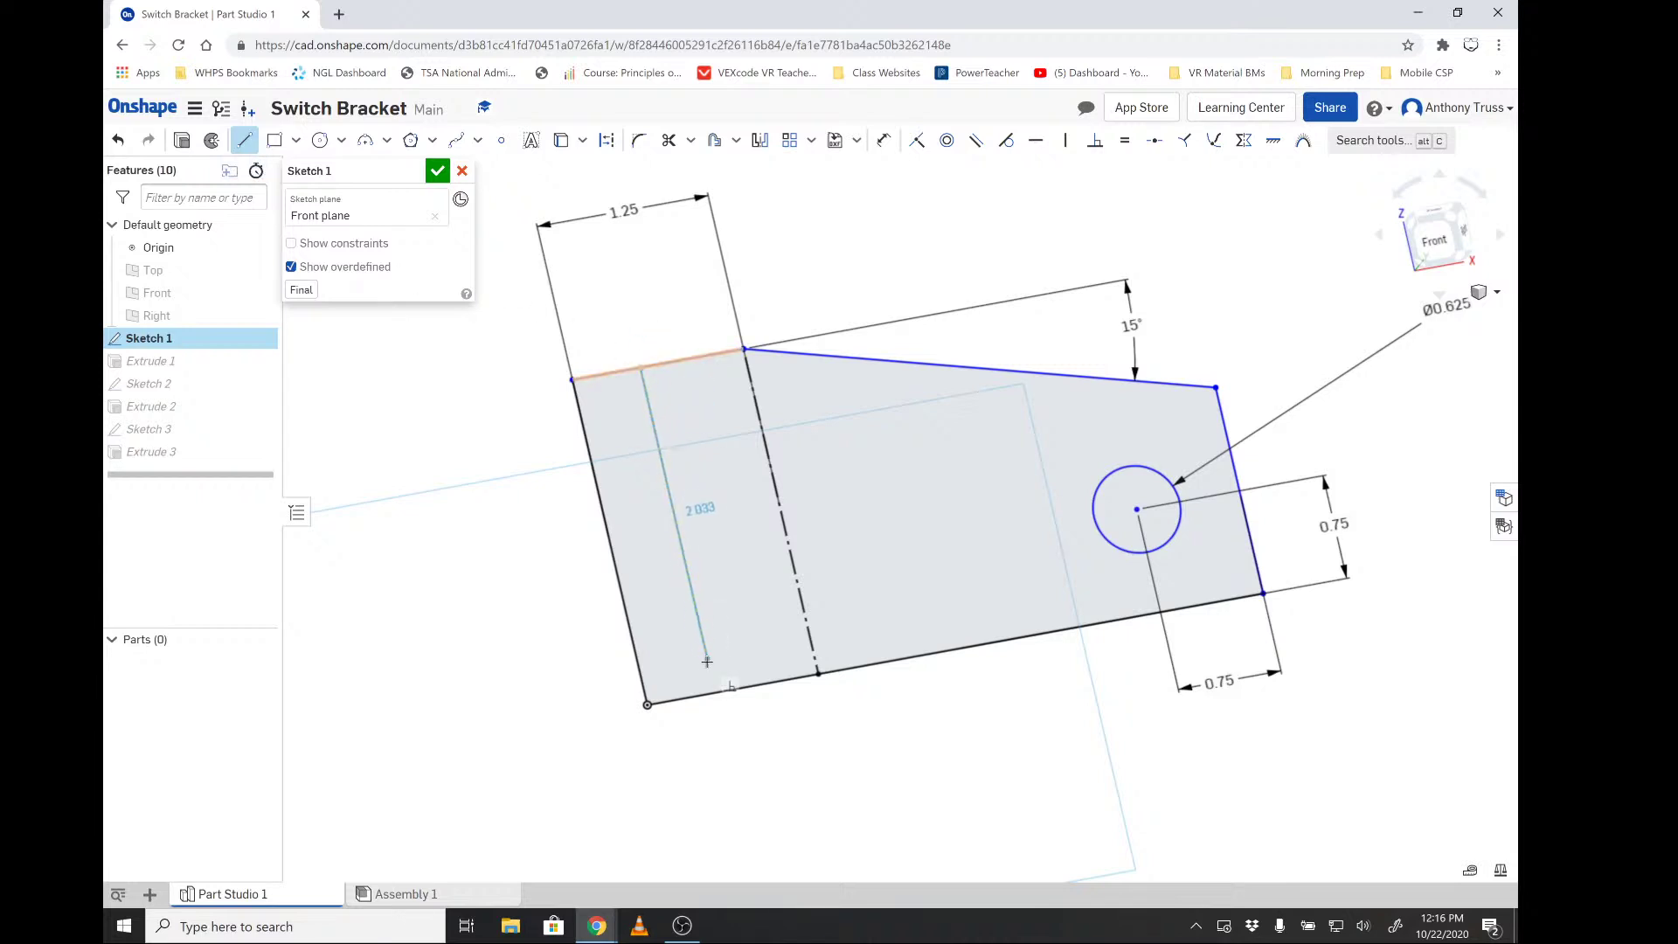
click(713, 689)
key(Escape)
click(724, 621)
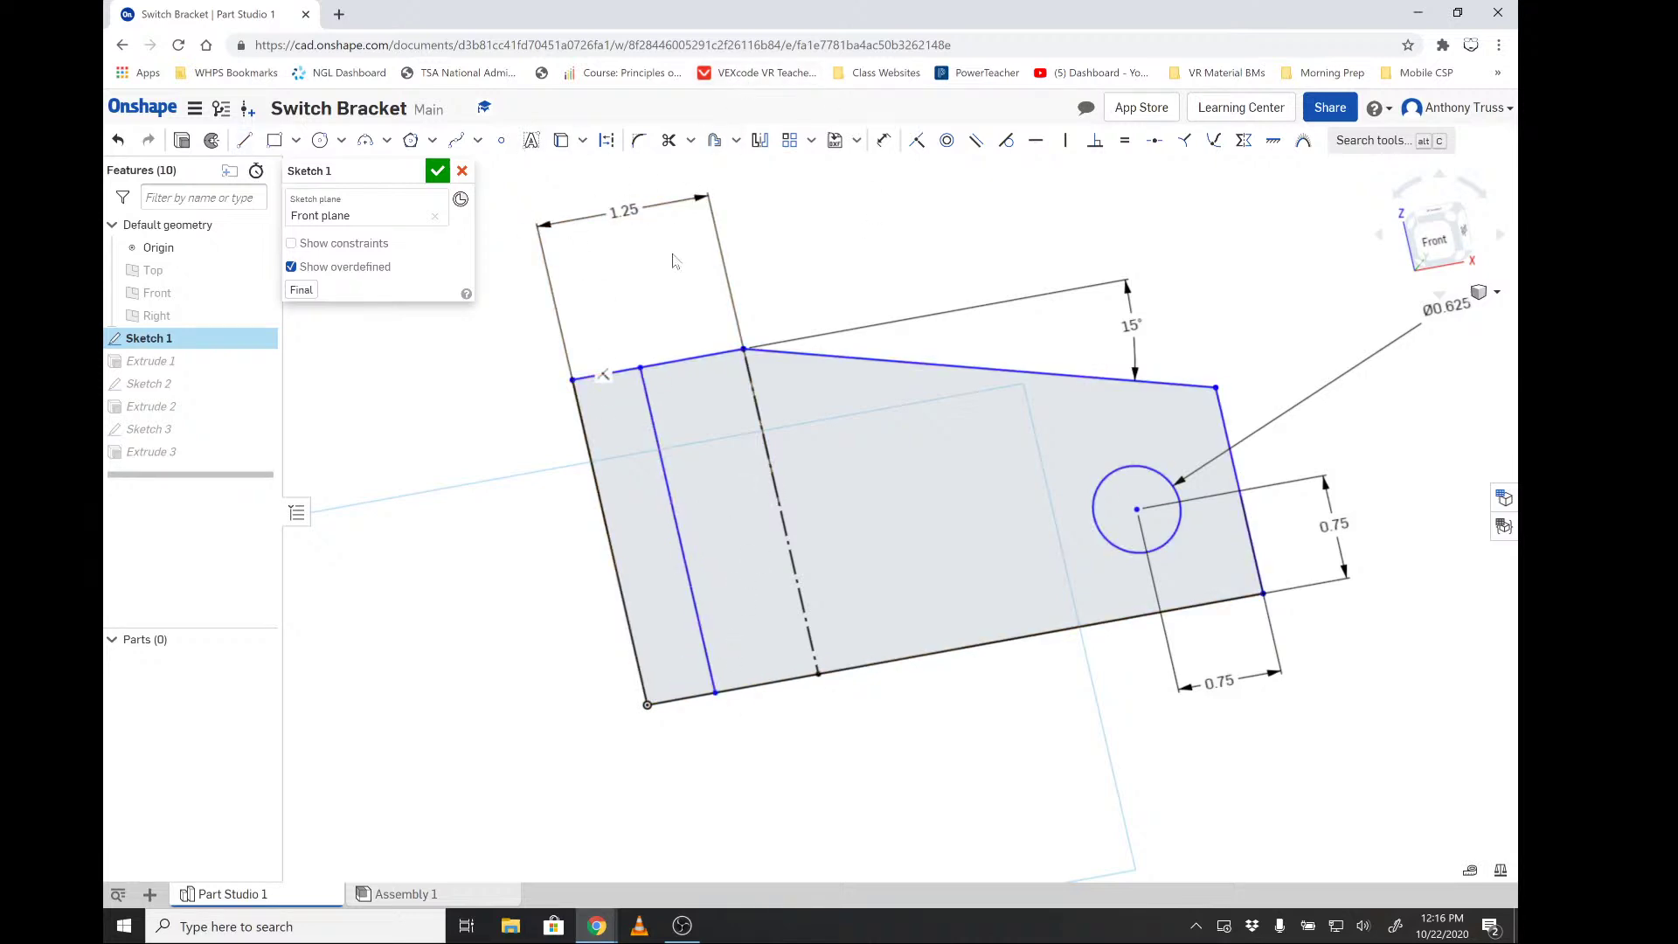
right_click(650, 420)
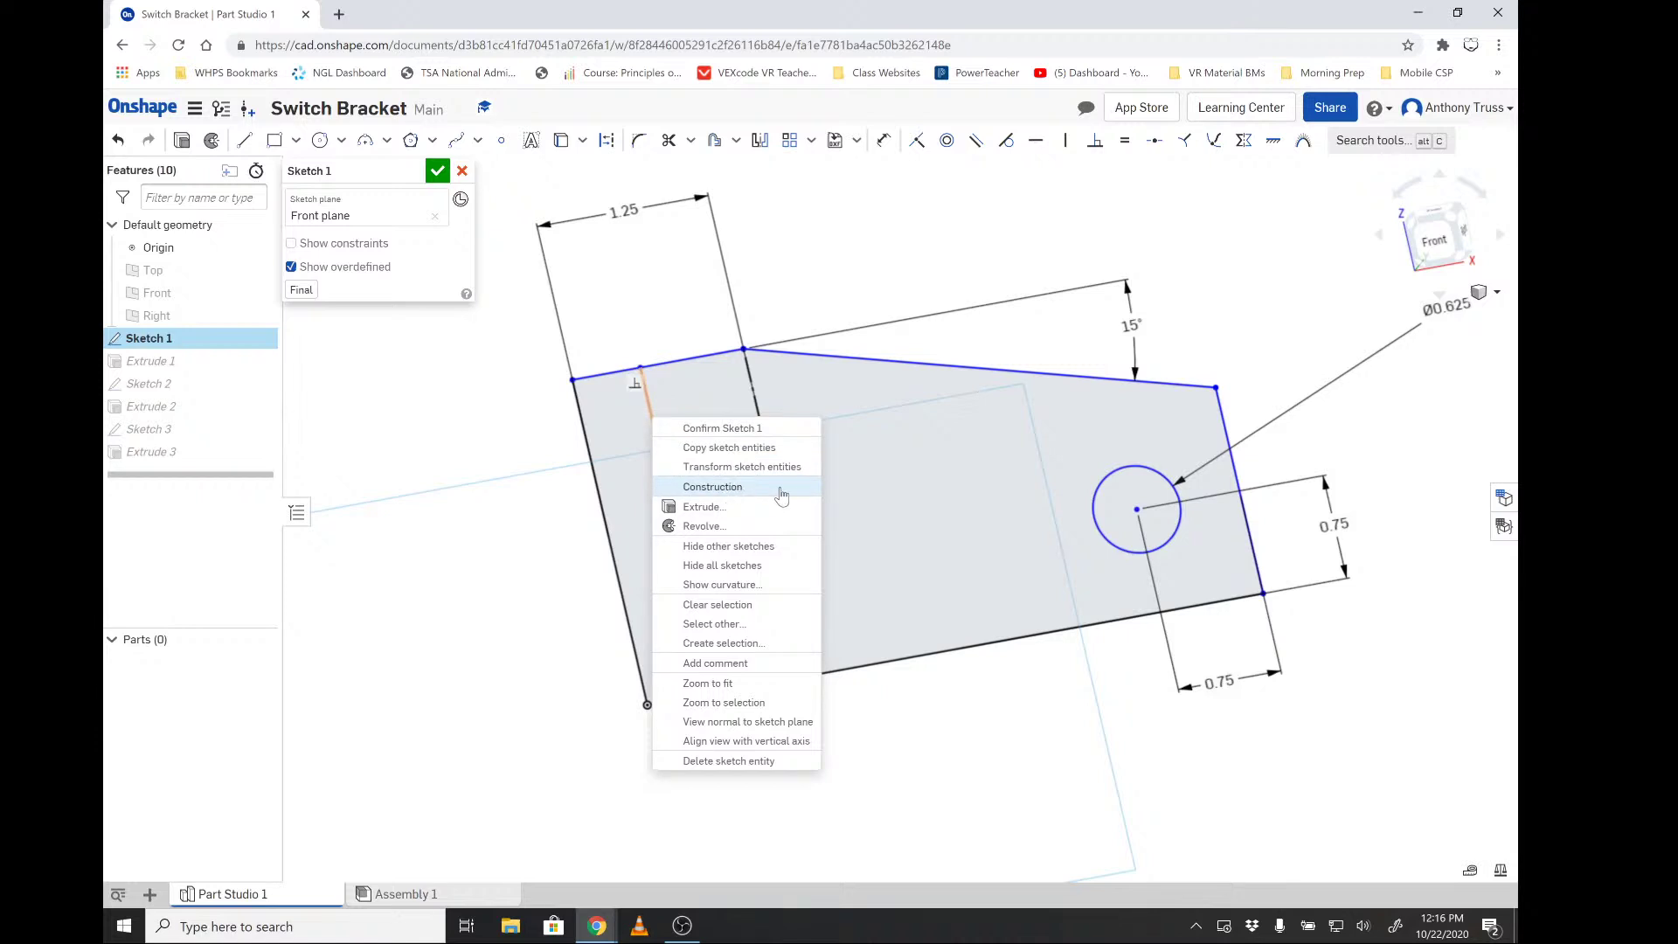
click(782, 495)
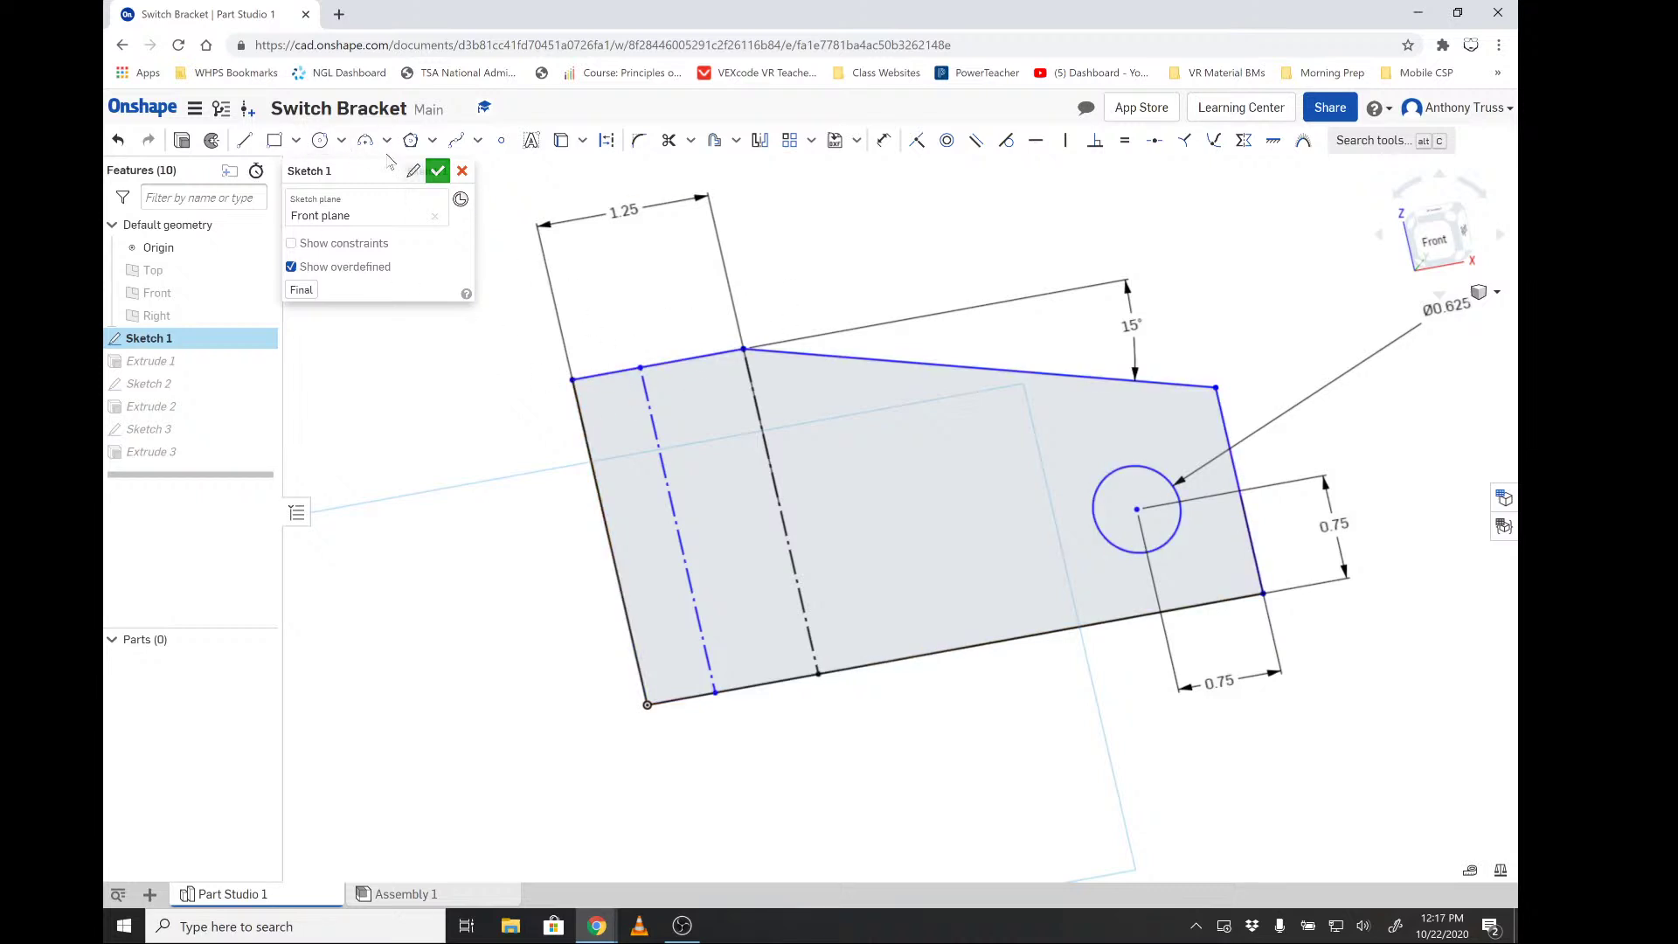
Dimension the construction line 1 in from the left edge, then start a line at its top end.
key(u)
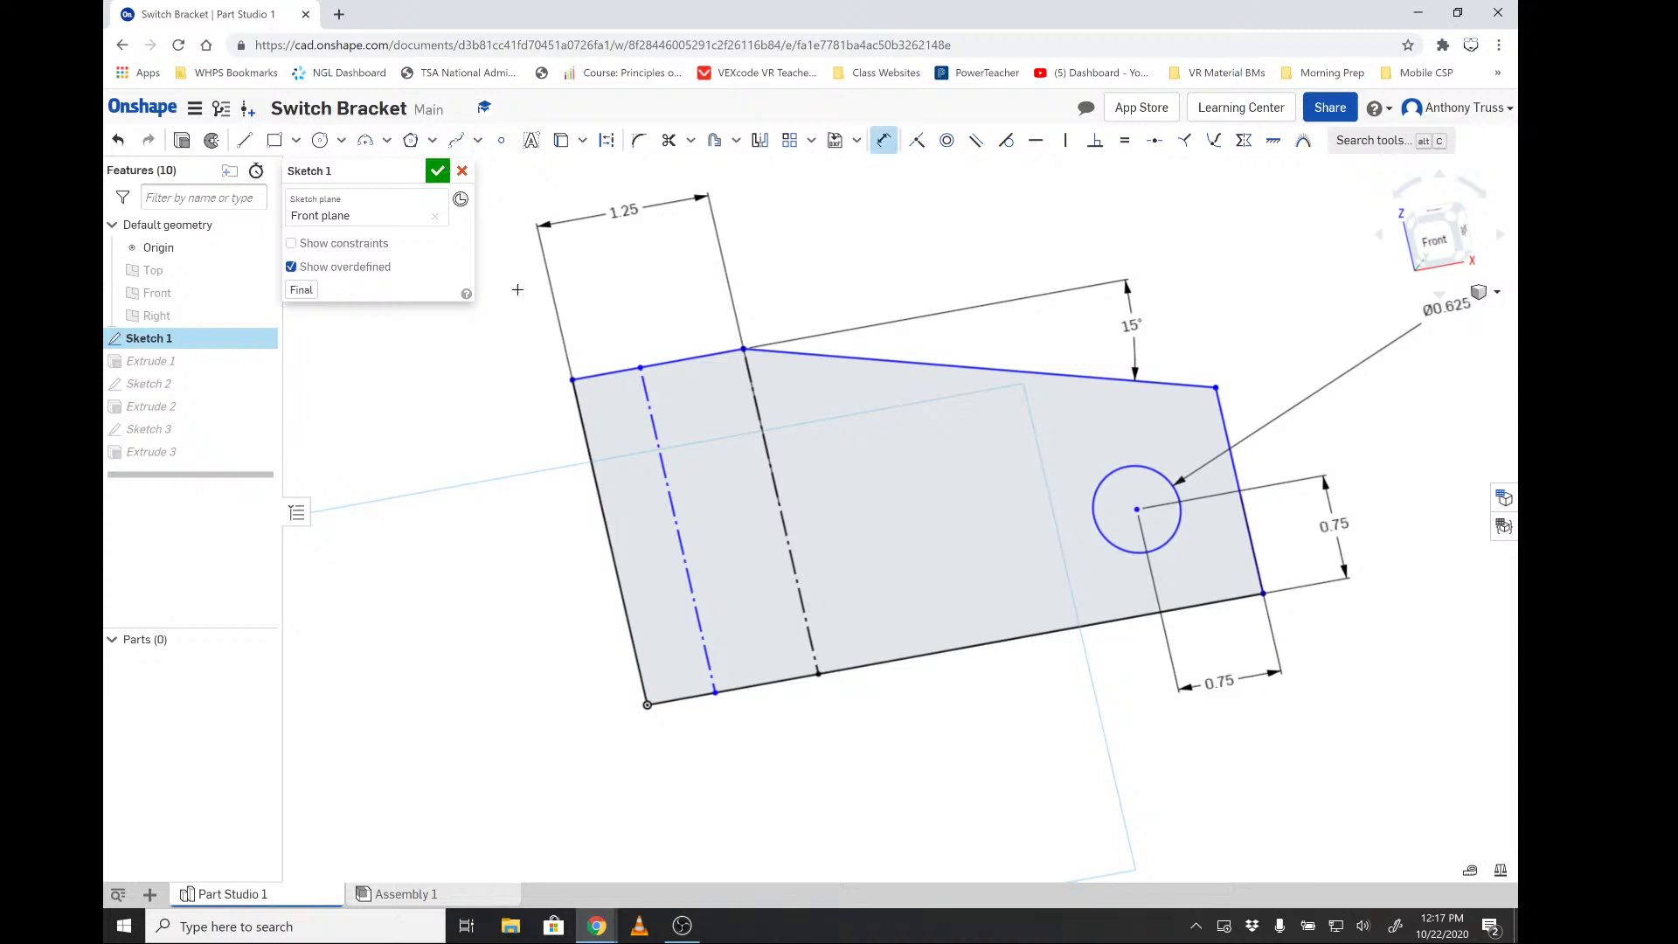
click(588, 443)
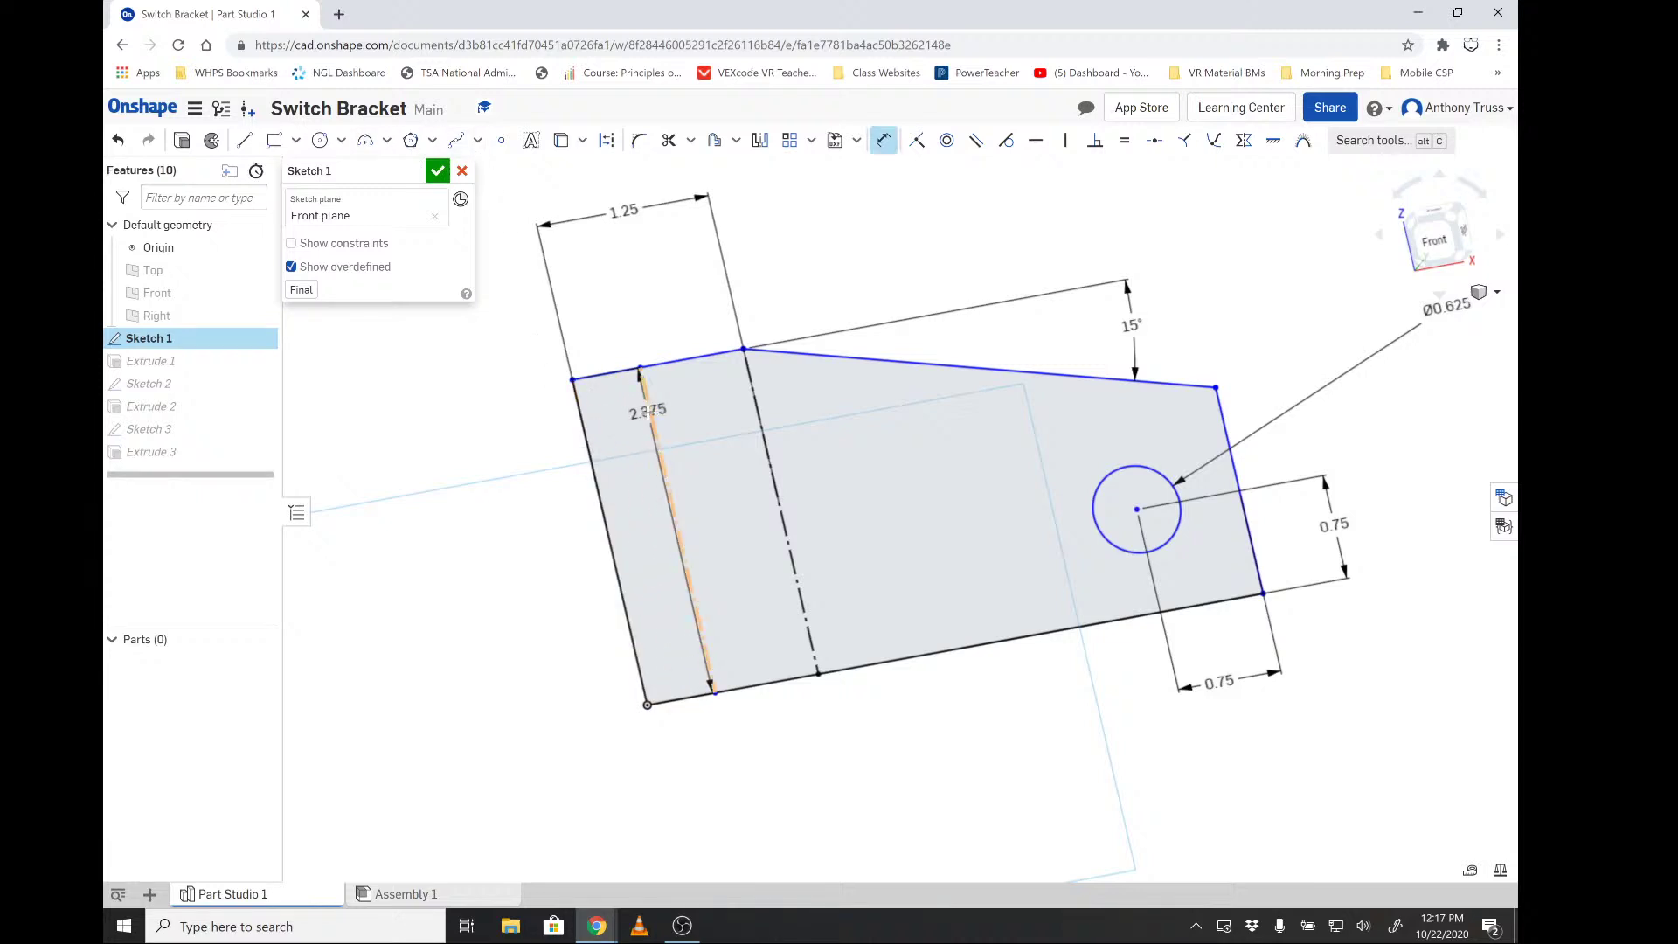
click(646, 410)
click(604, 335)
text(1)
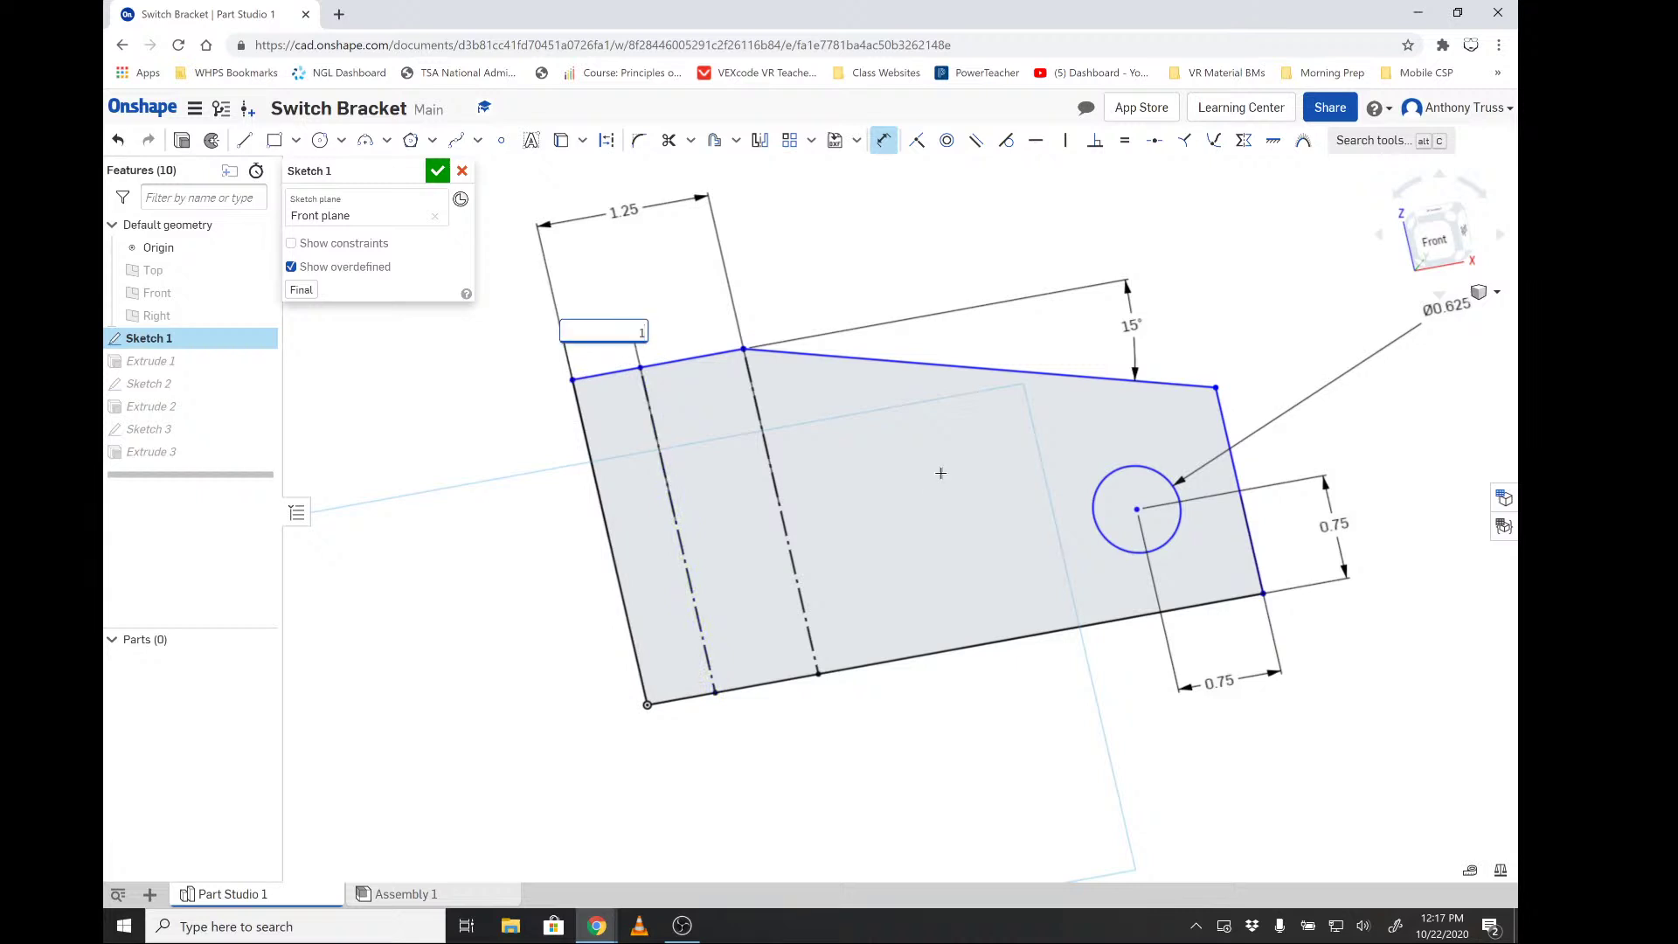
key(Return)
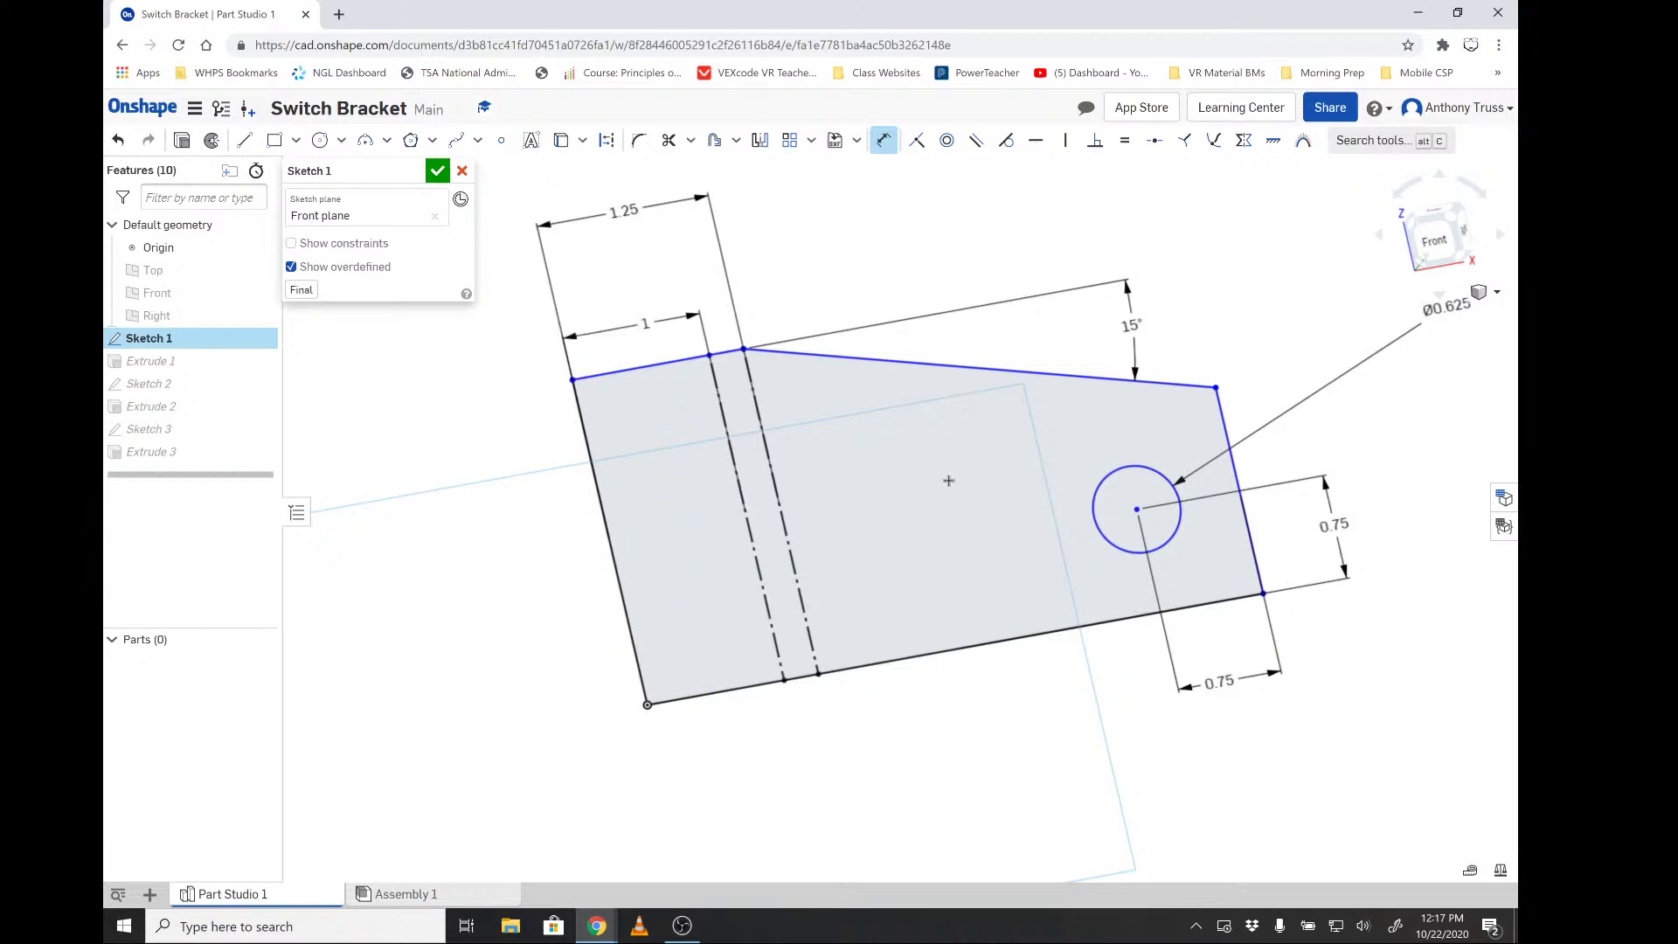
key(l)
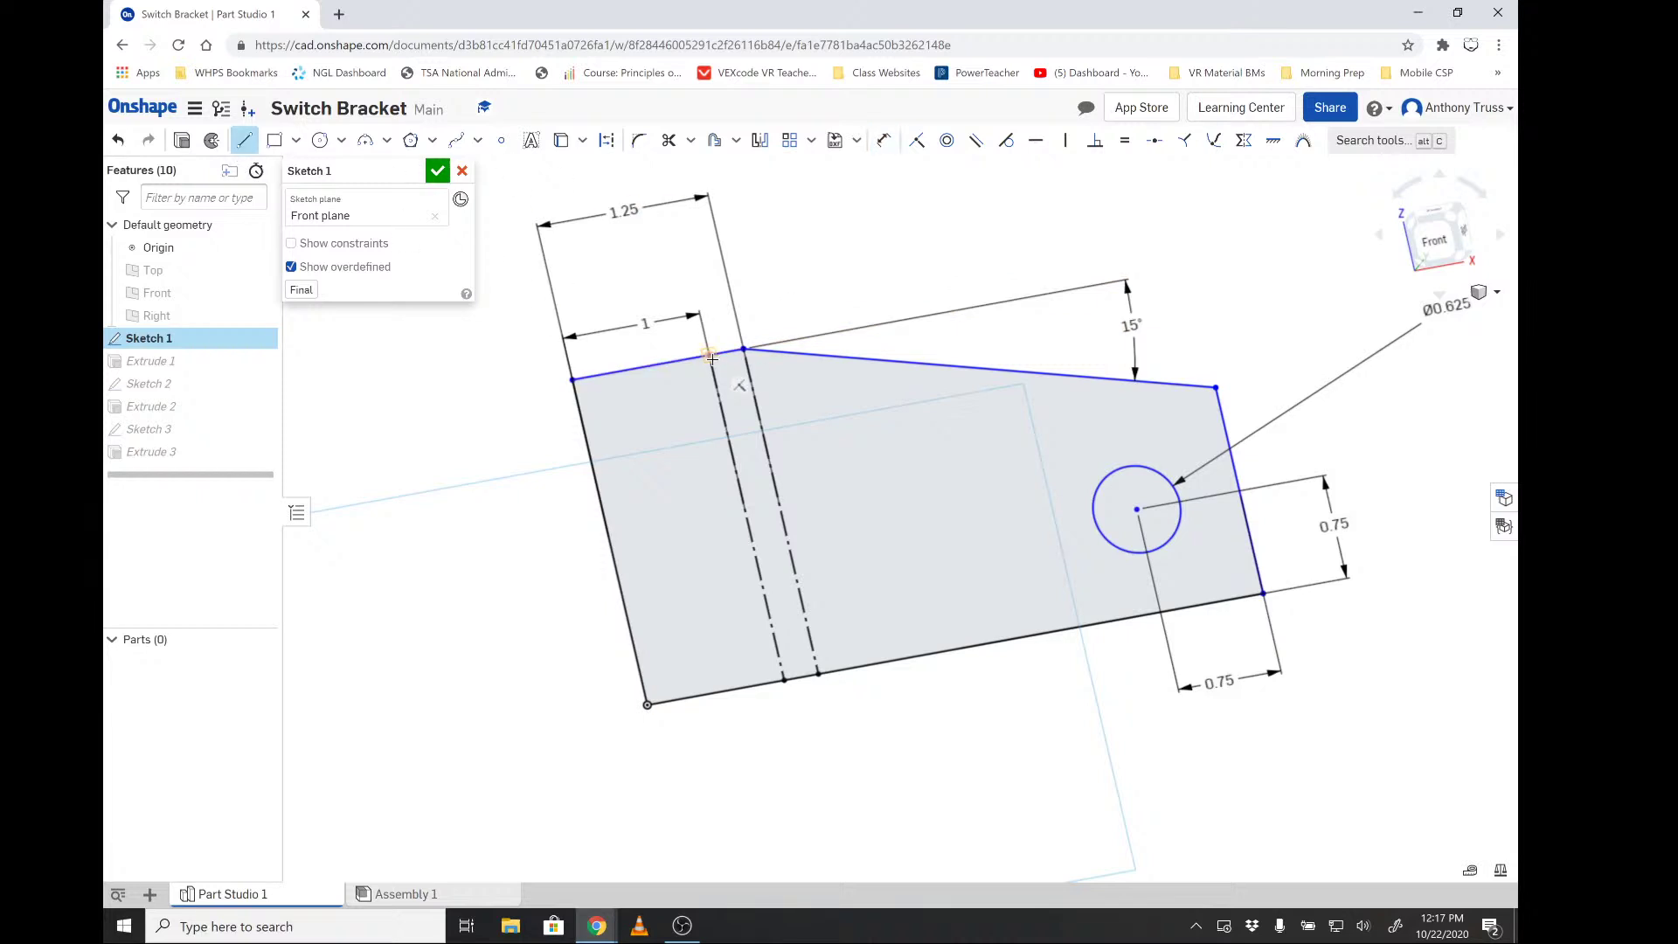
click(709, 355)
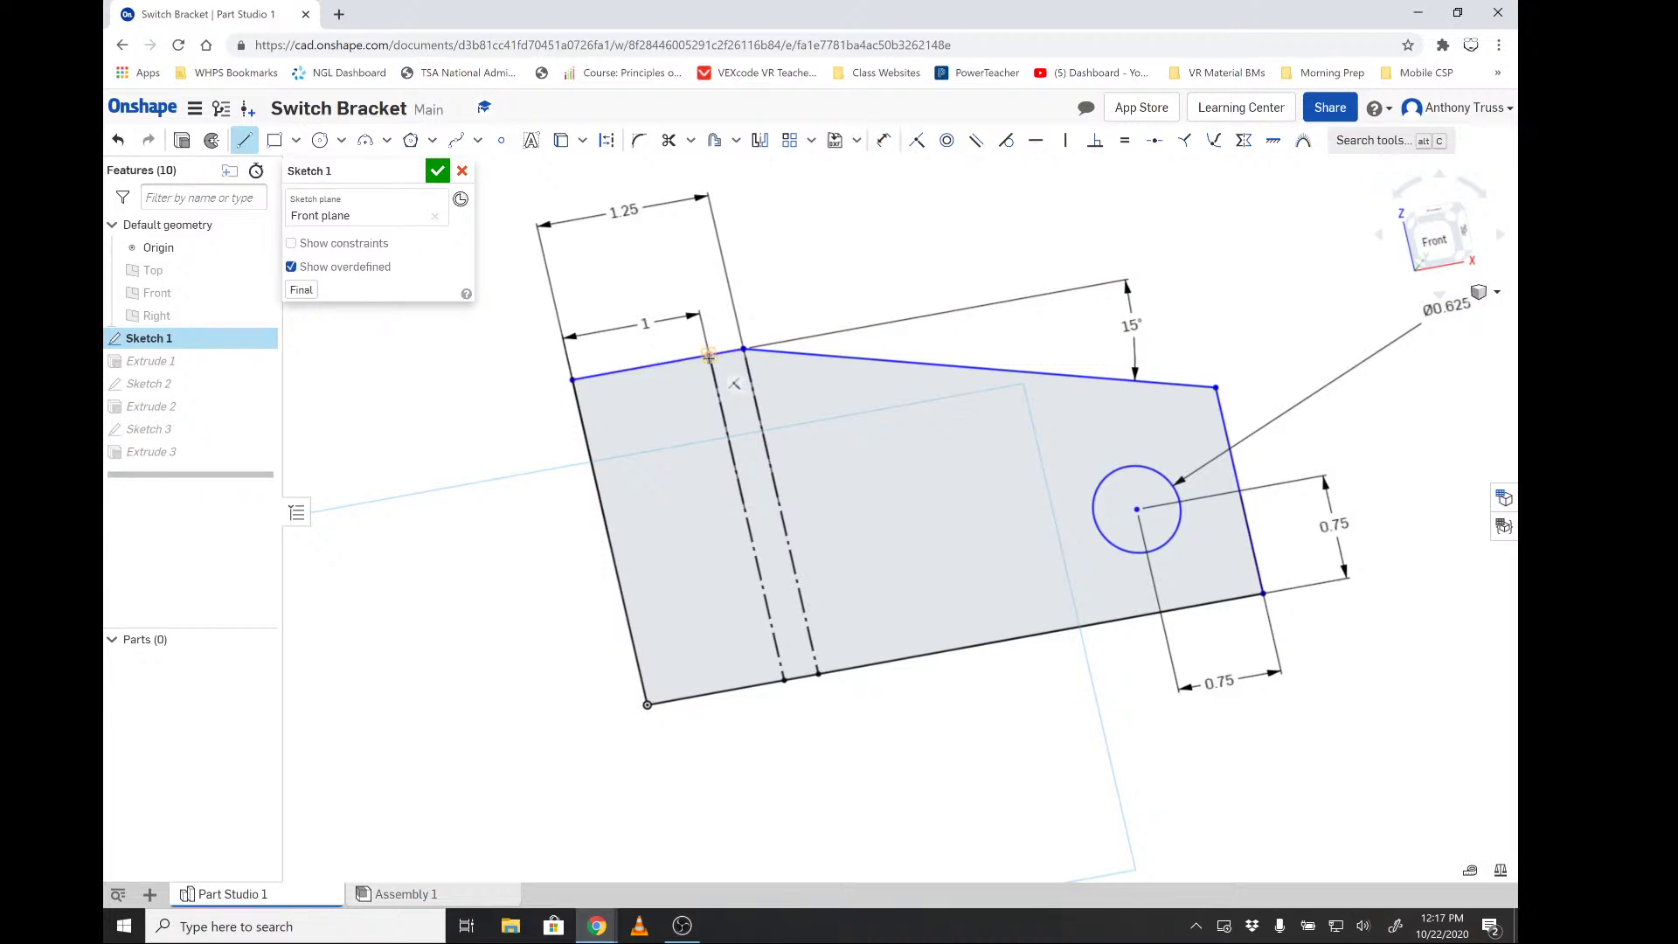
Finish the line at the right edge and draw a new 15° upper edge past the right corner.
click(1246, 526)
key(Escape)
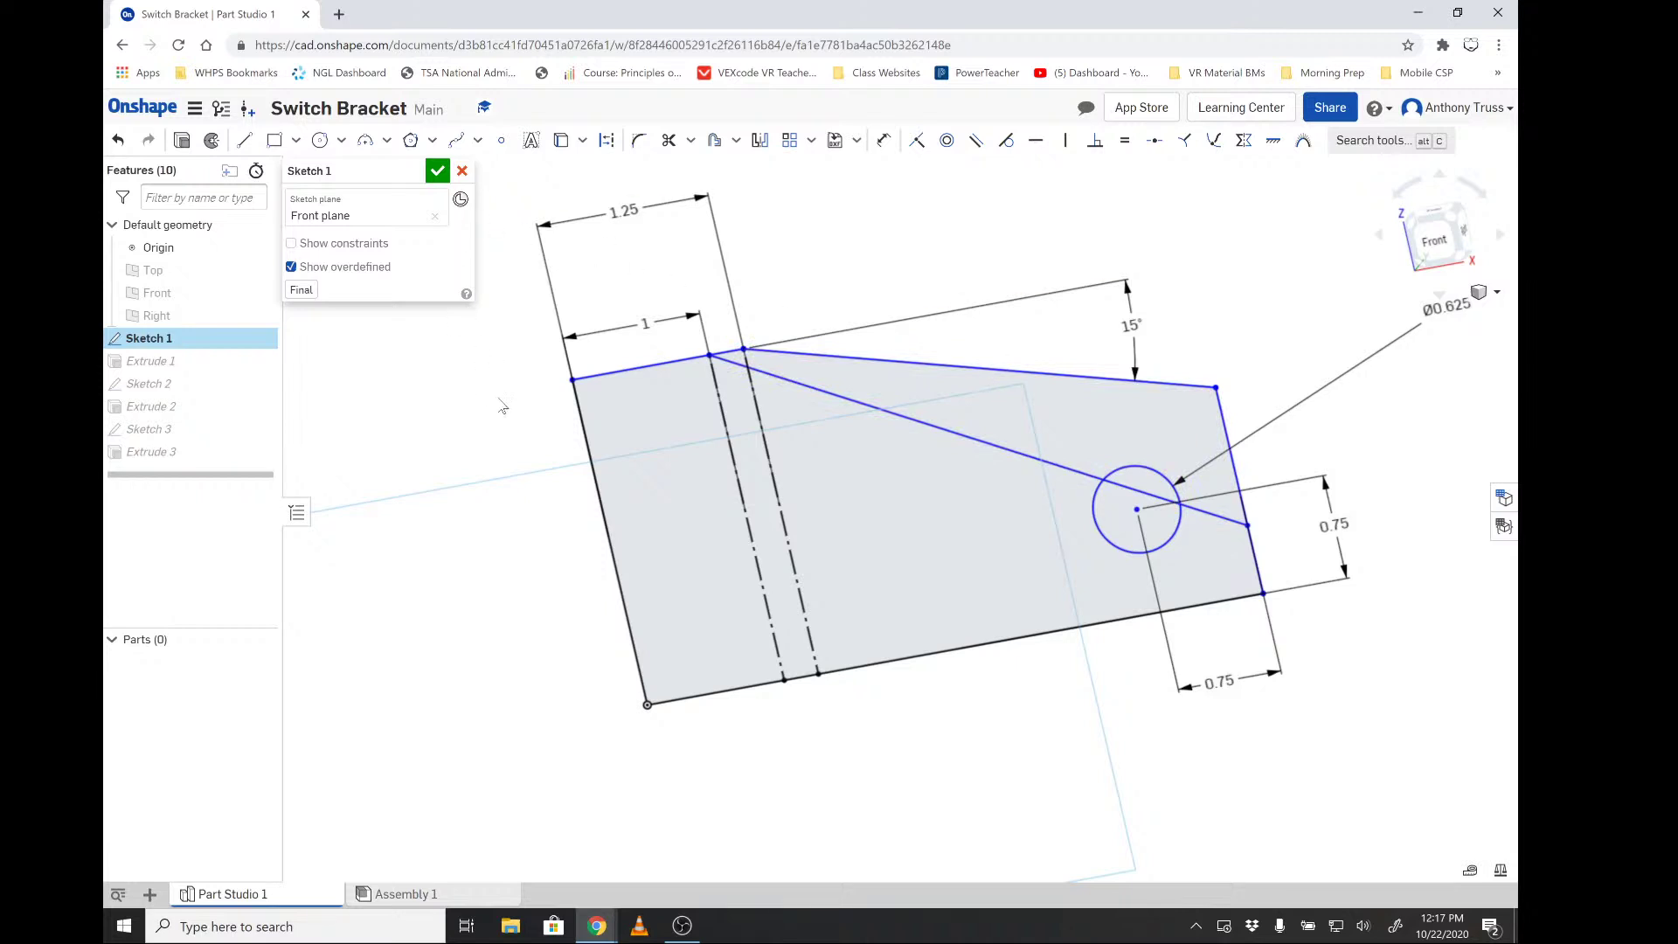
click(246, 141)
click(743, 349)
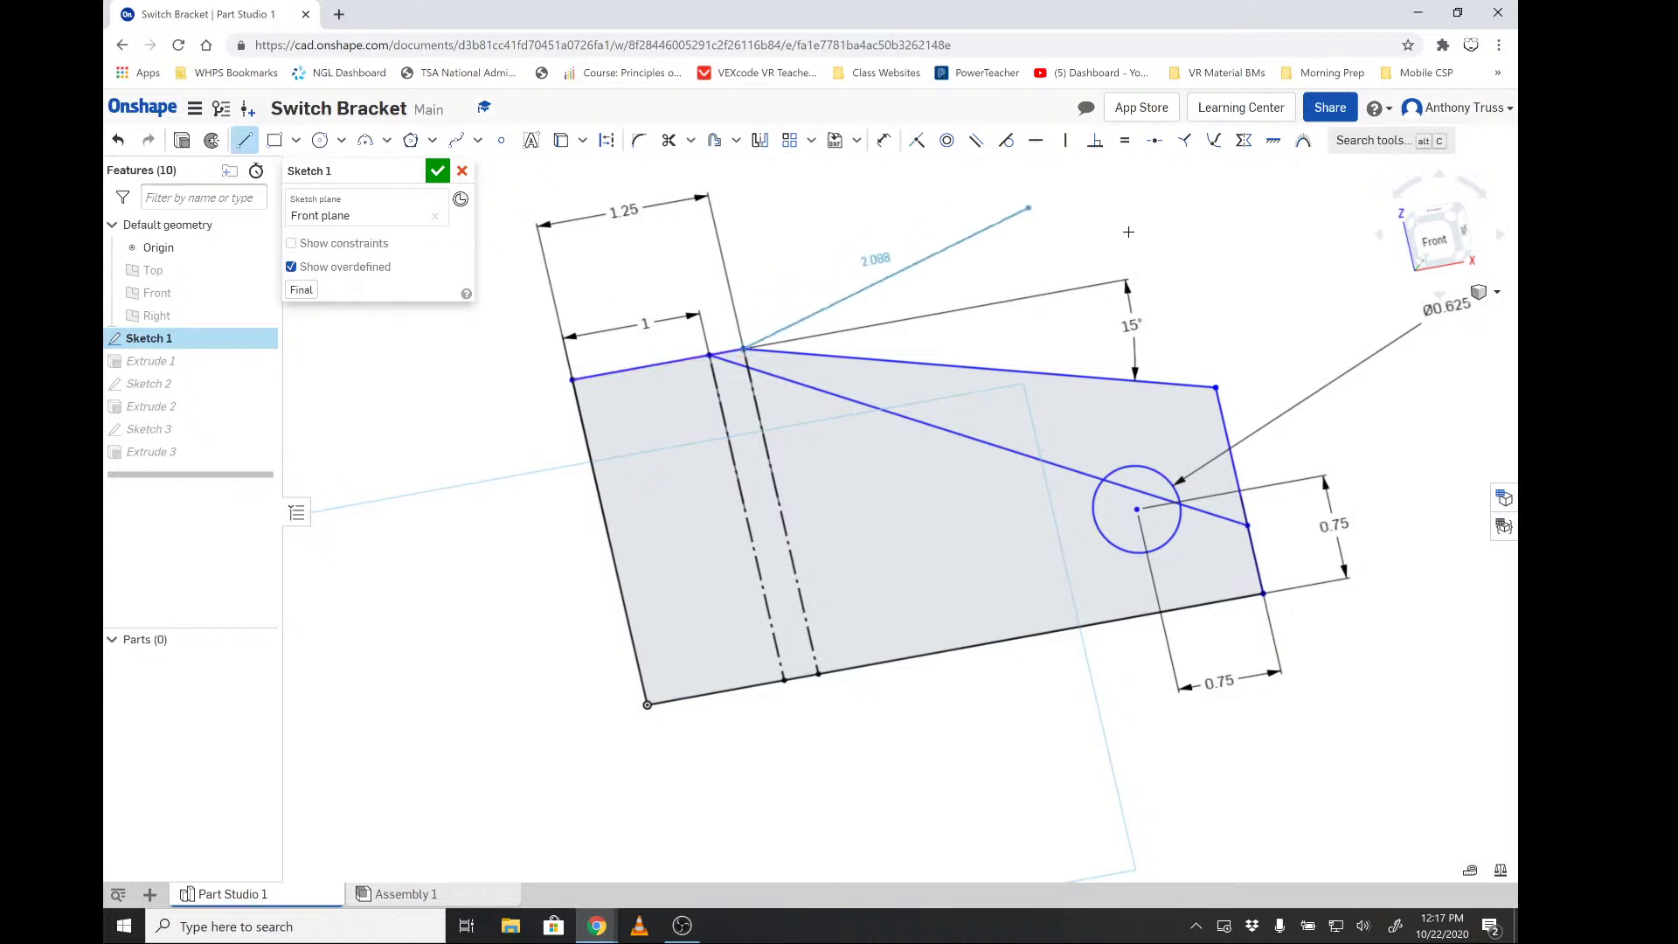
click(1224, 261)
key(Escape)
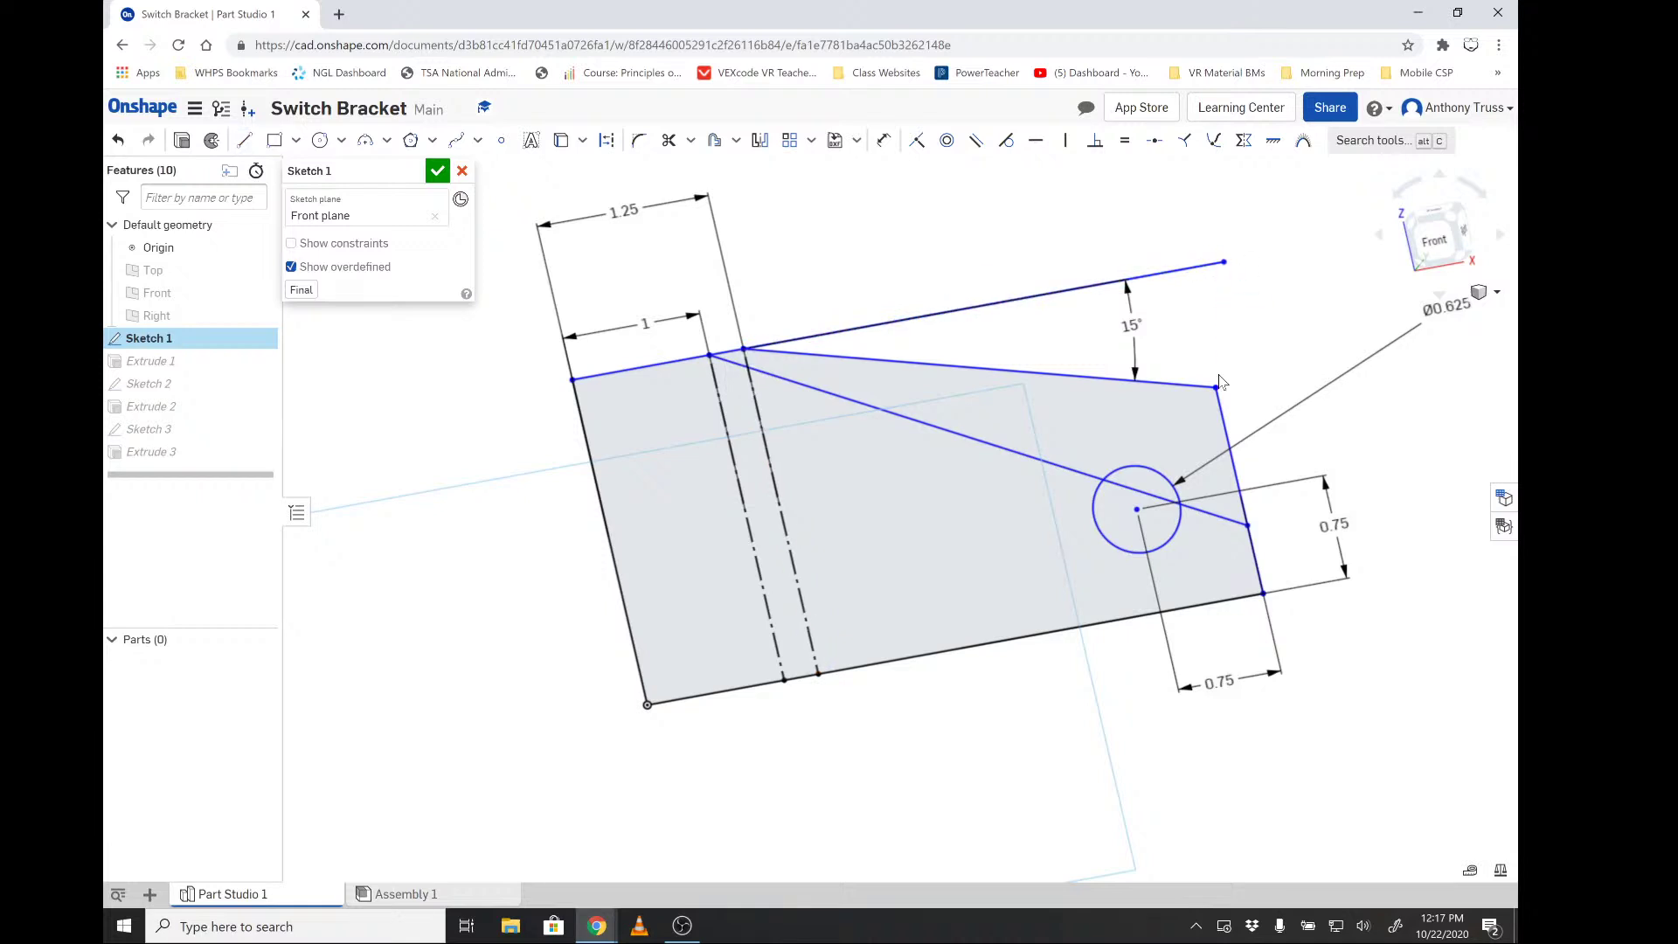
Join the right corner up to the new upper edge and trim off the overhanging stub.
key(l)
click(1216, 387)
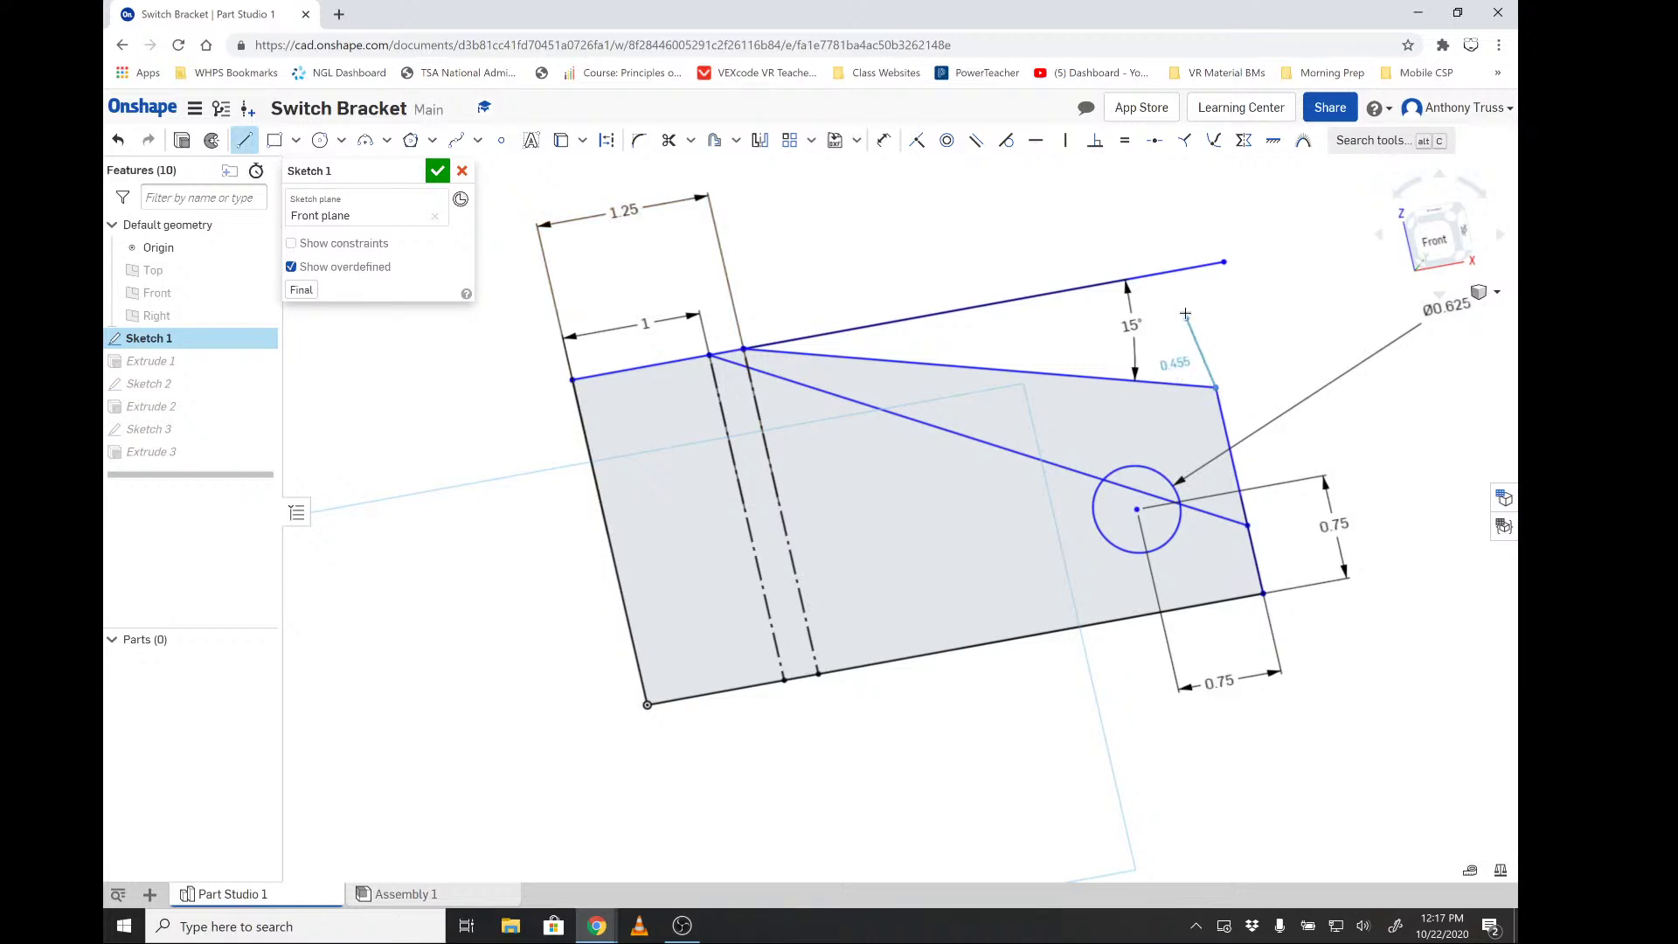
click(1188, 268)
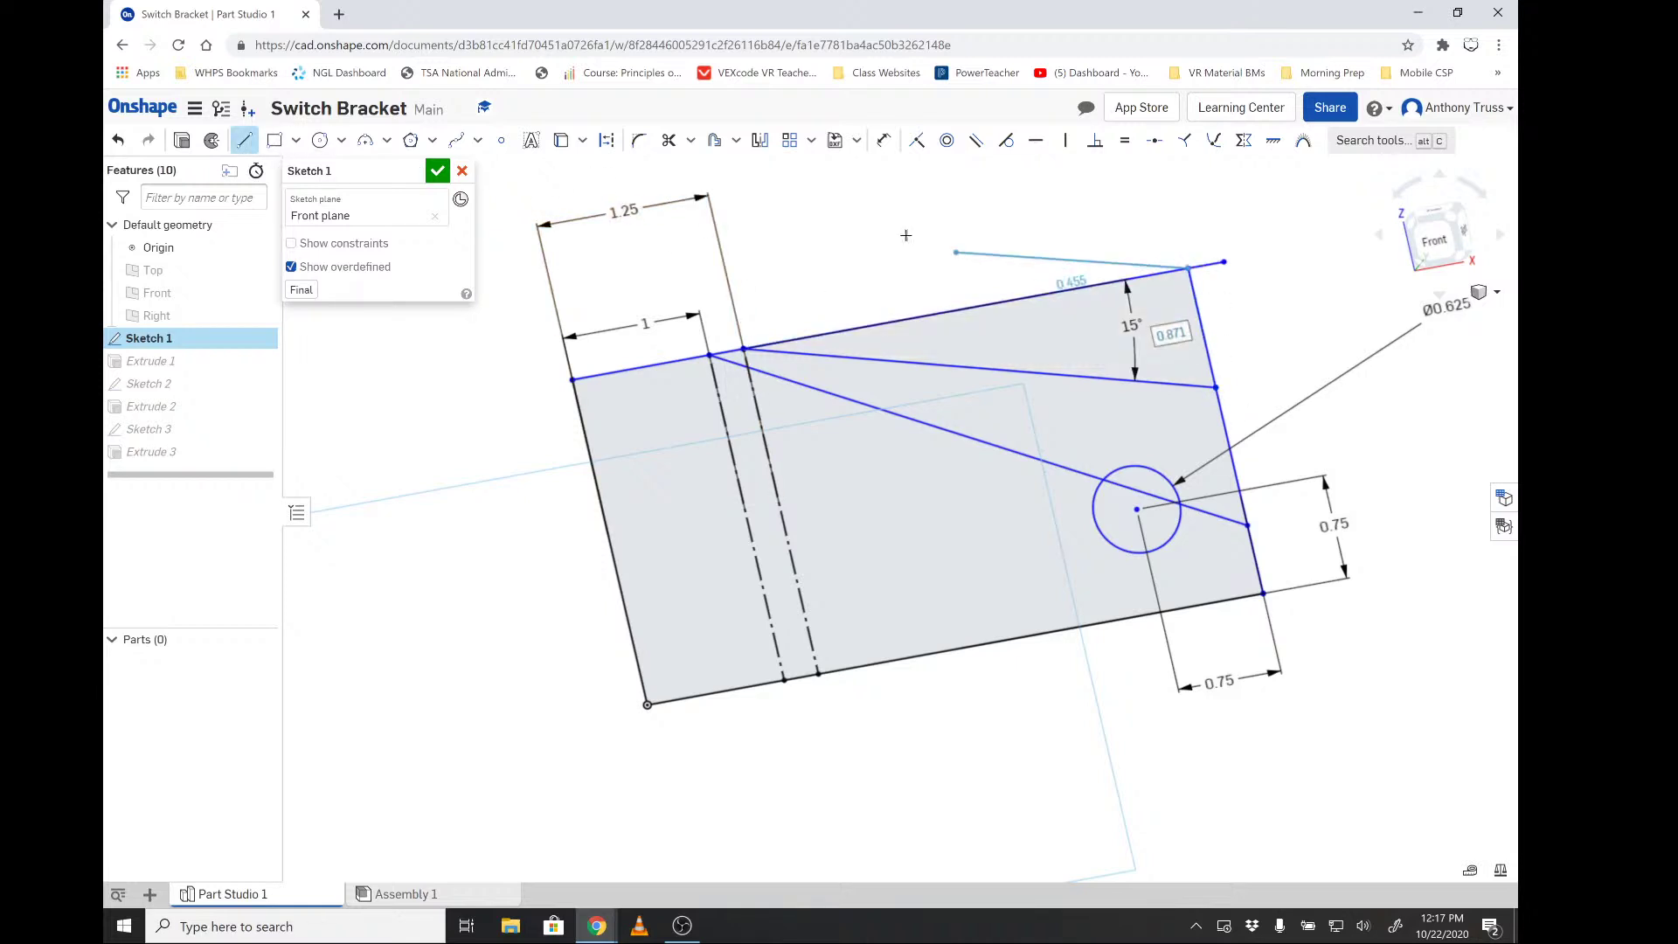
click(668, 140)
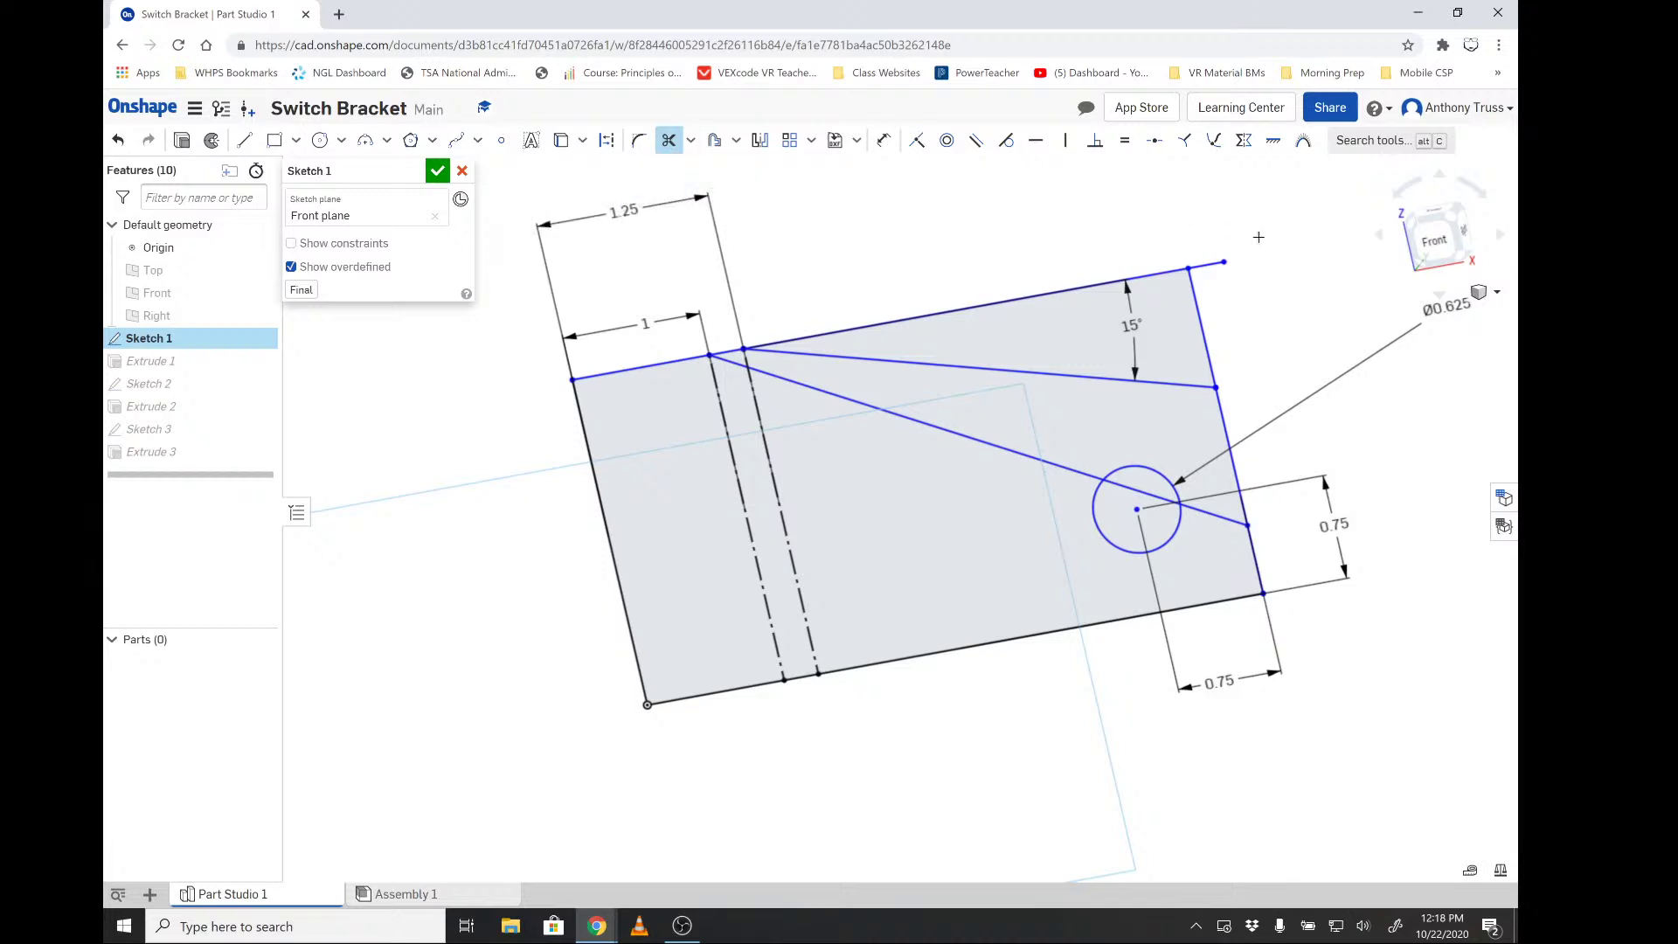
click(1209, 265)
key(u)
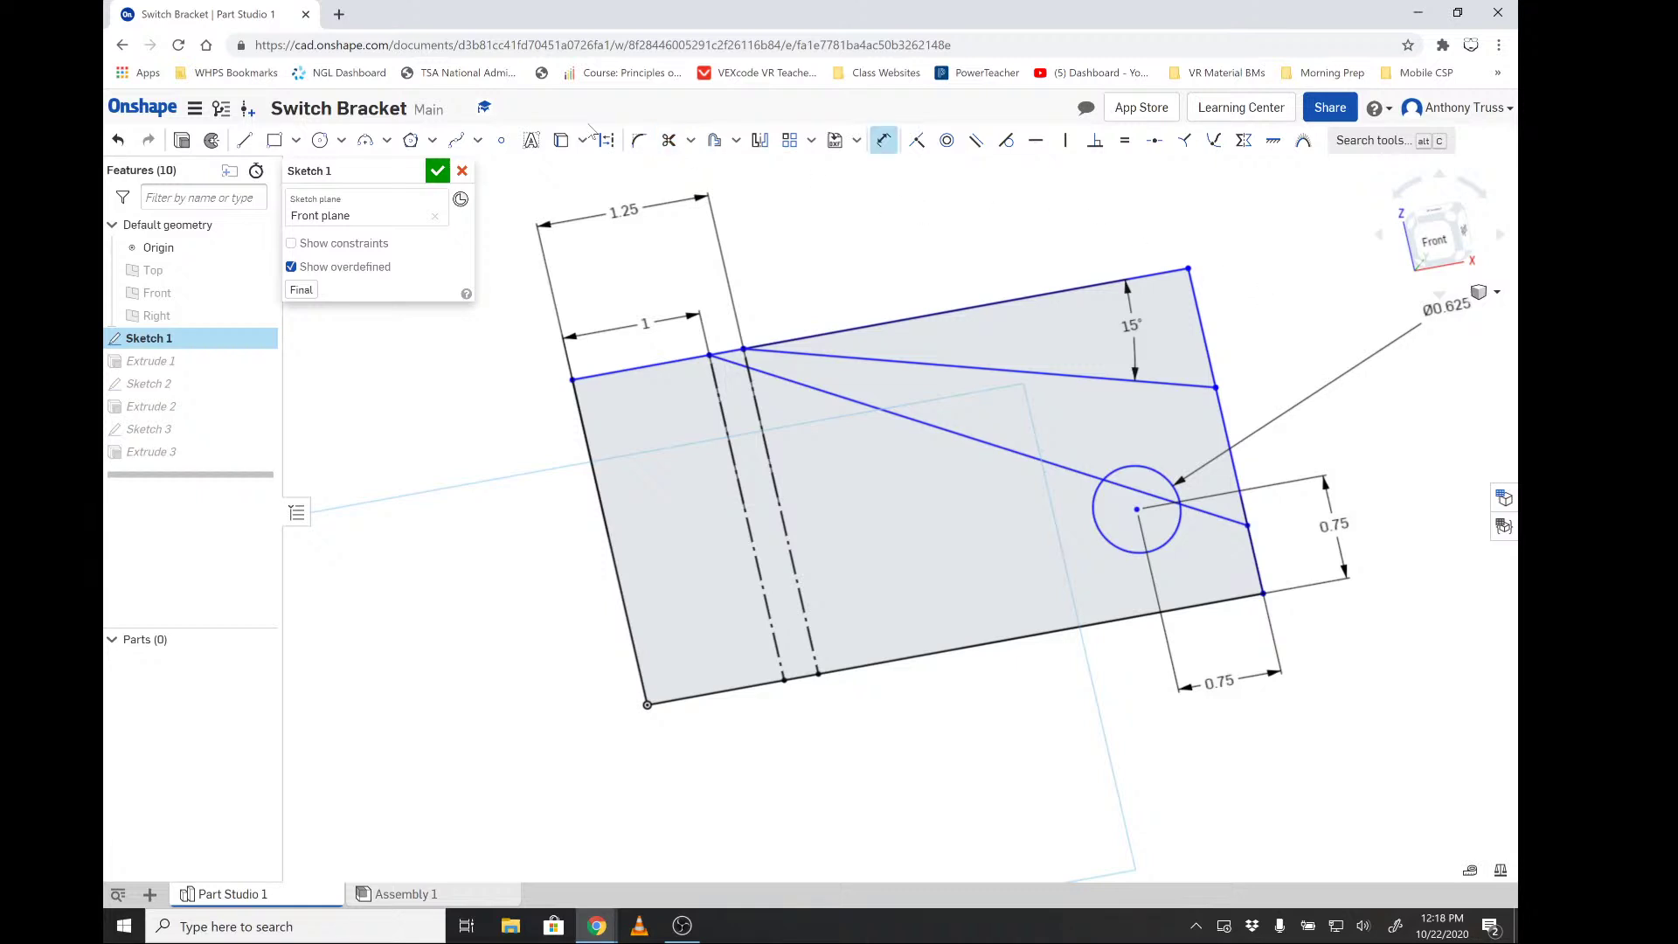
Dimension the upper-edge-to-diagonal angle, try 45°, revert to 28.214°, and shift its label left.
click(971, 303)
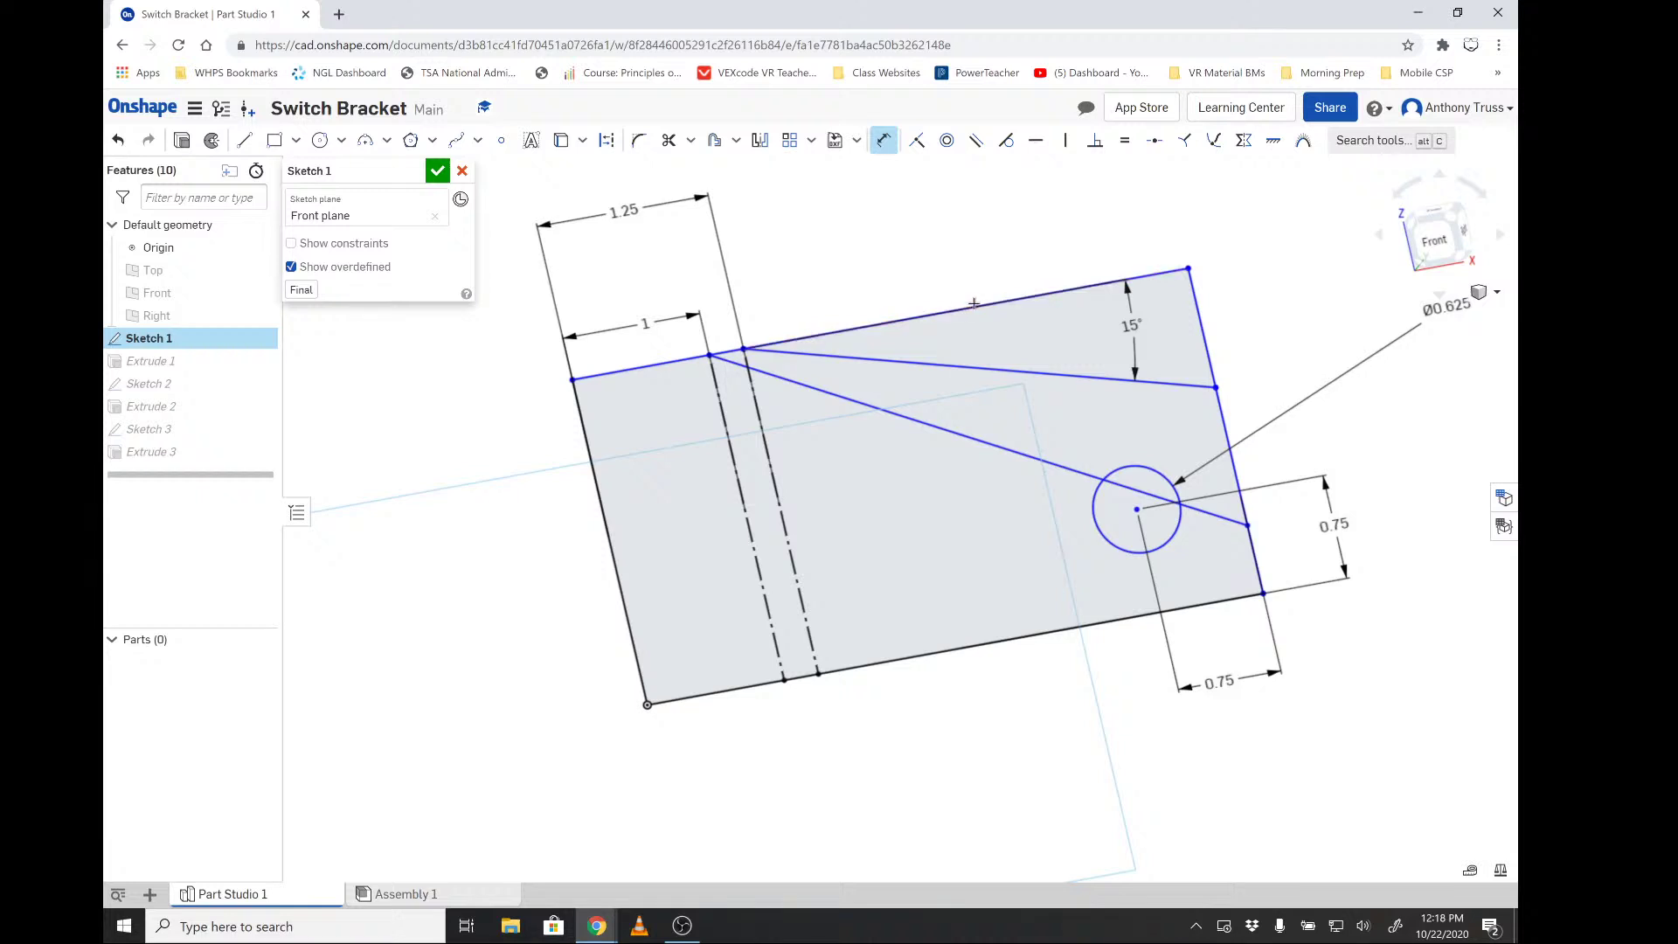
click(989, 437)
click(1072, 413)
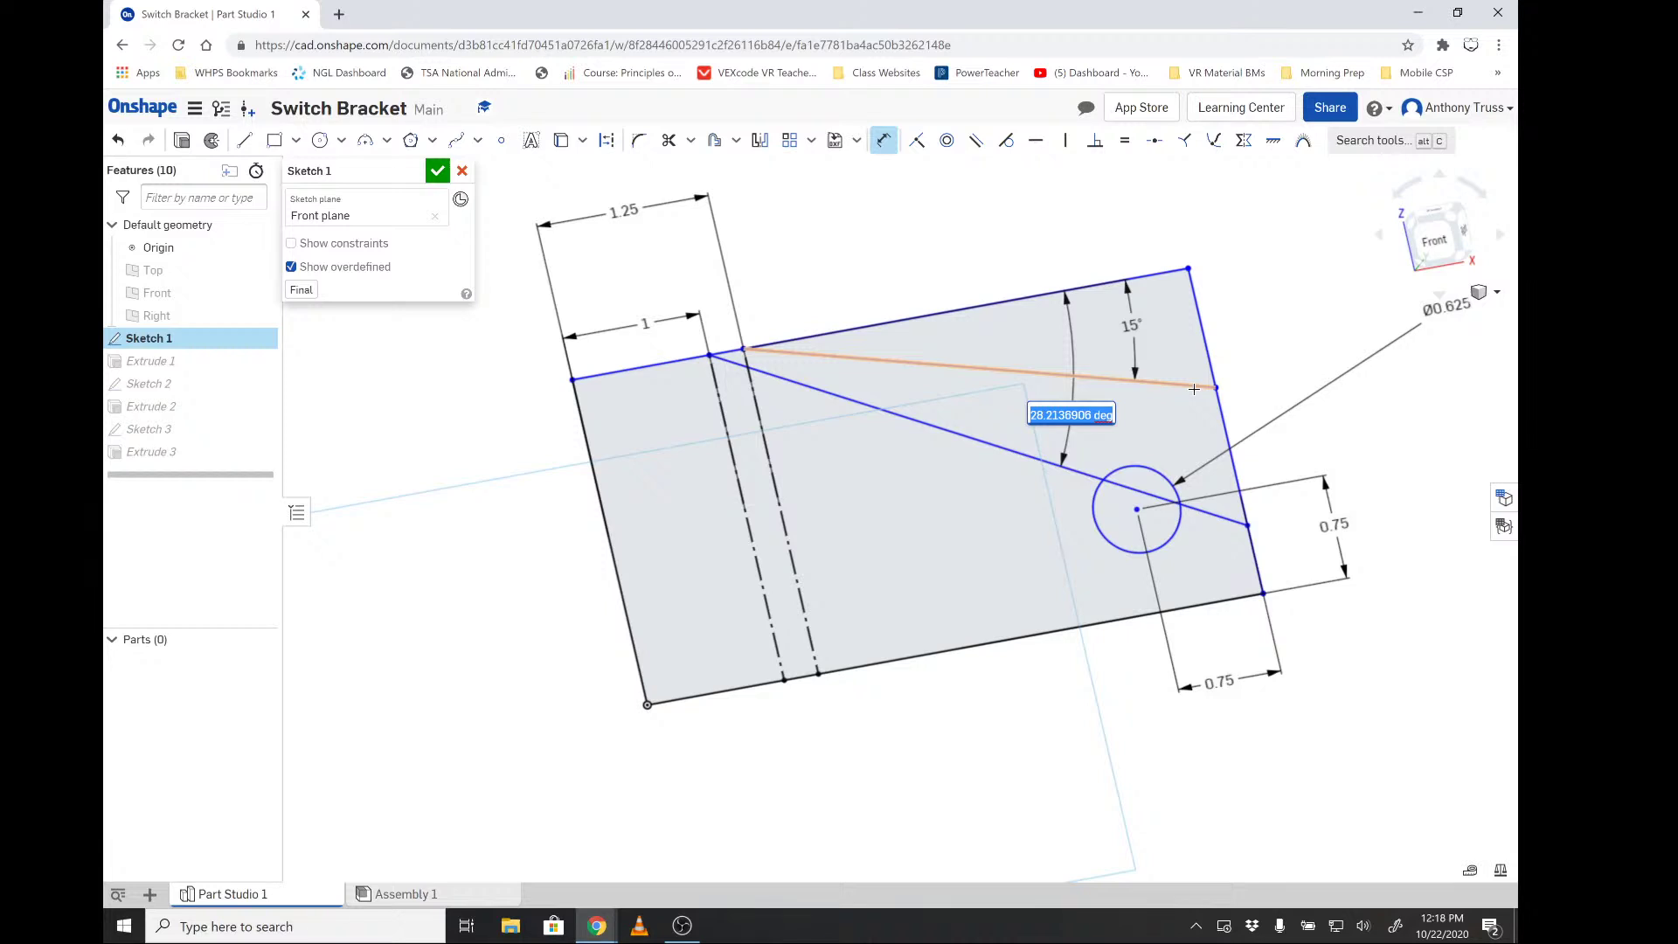
text(45)
key(Return)
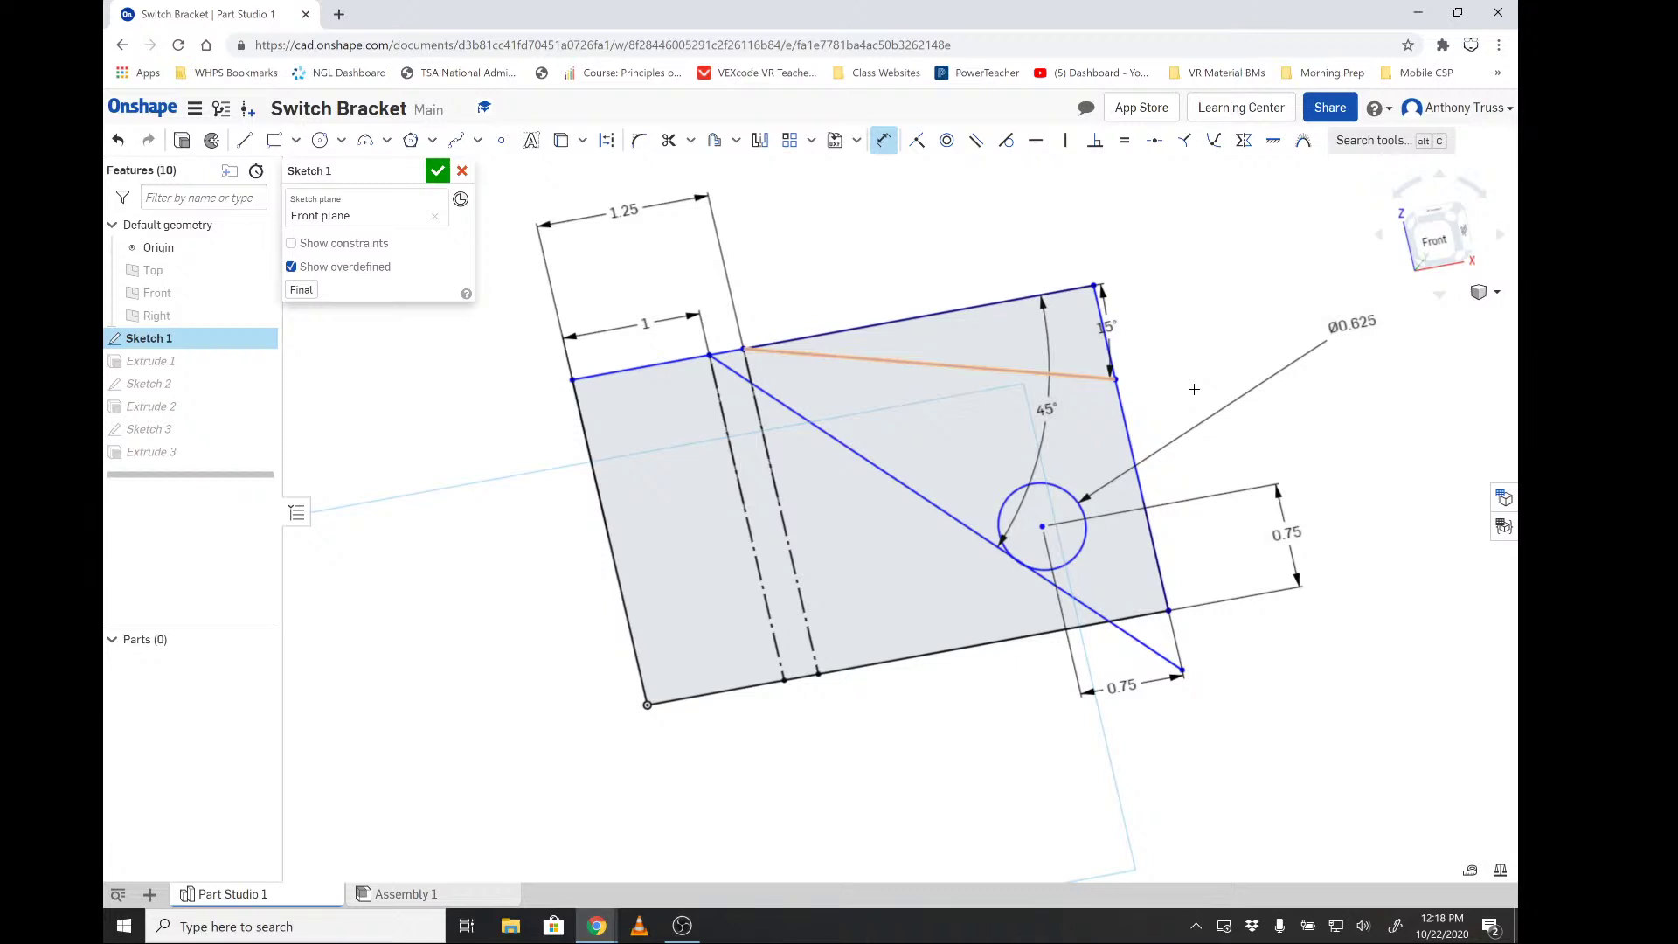
click(1196, 391)
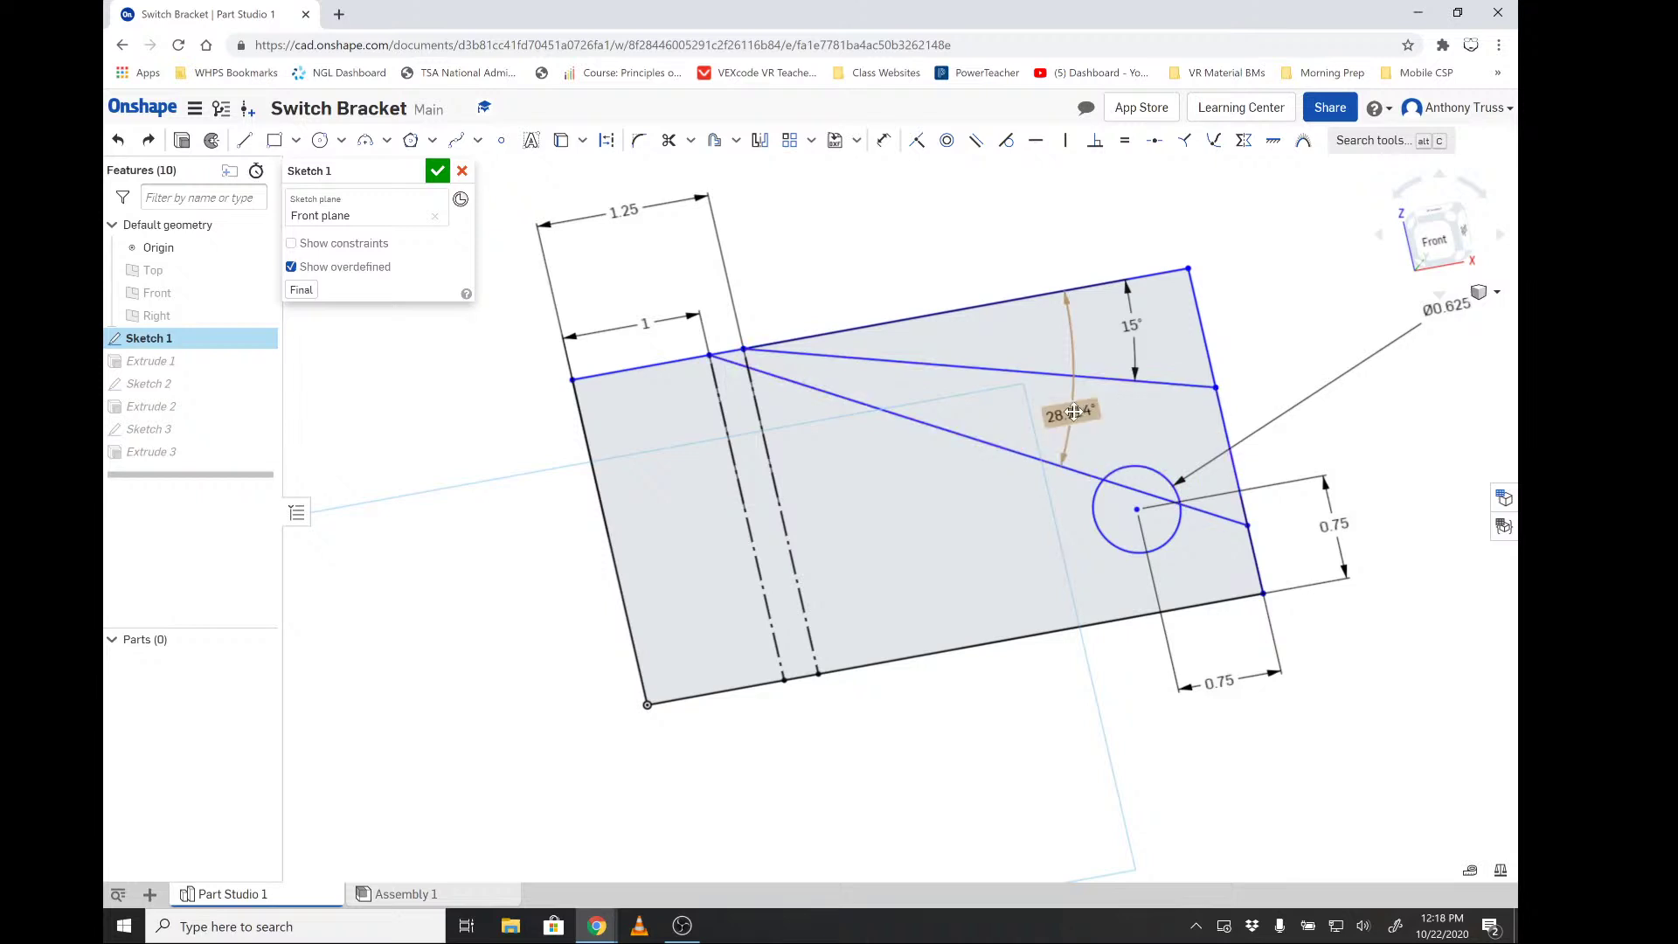
mouse_move(1070, 413)
mouse_down()
mouse_move(925, 380)
mouse_move(1062, 372)
mouse_move(1126, 398)
mouse_move(1039, 409)
mouse_move(1045, 425)
mouse_up()
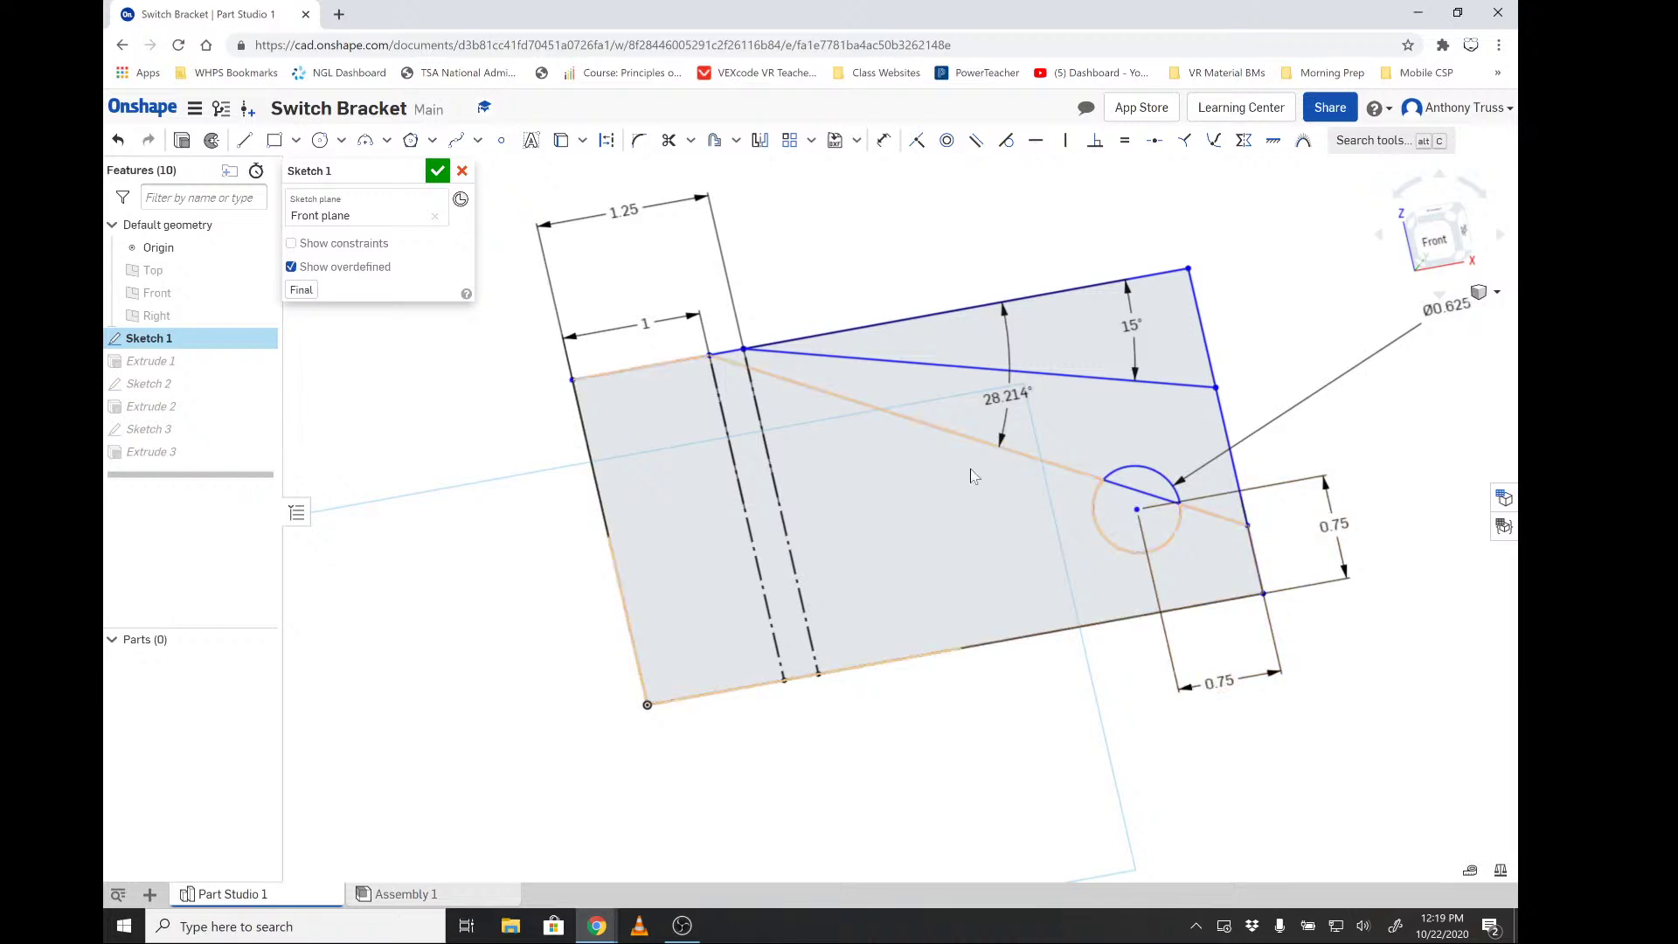
Delete the diagonal line, trim away the added upper edge and right segment, and delete the 1 in dimension.
click(874, 407)
key(Delete)
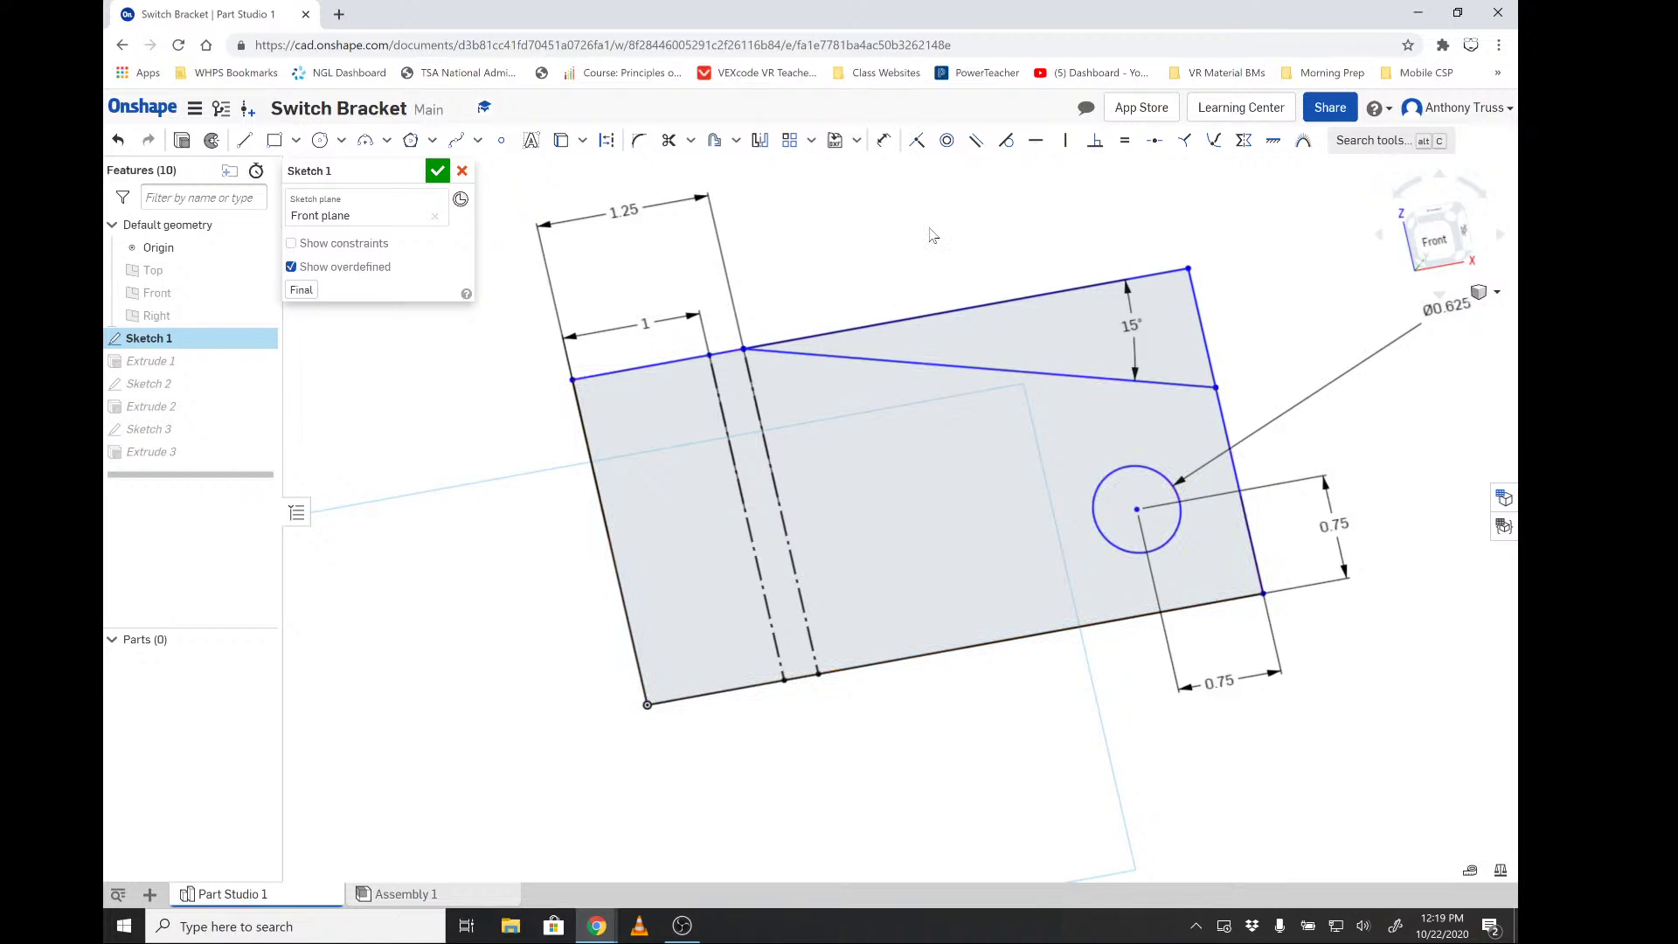
click(667, 142)
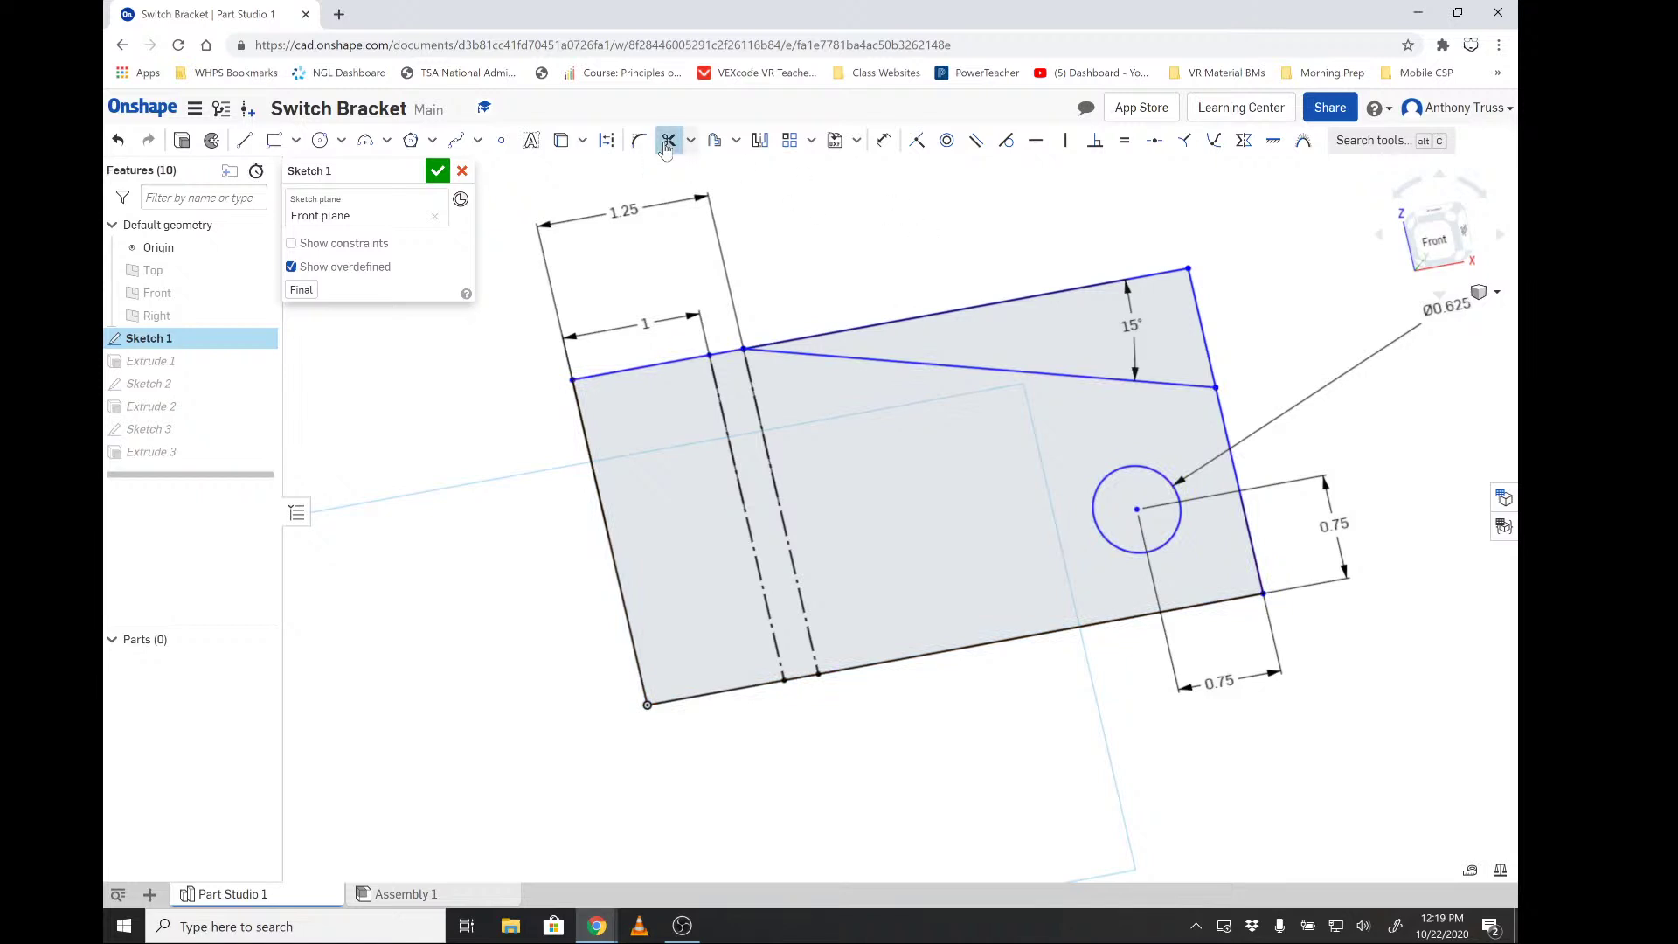
click(989, 302)
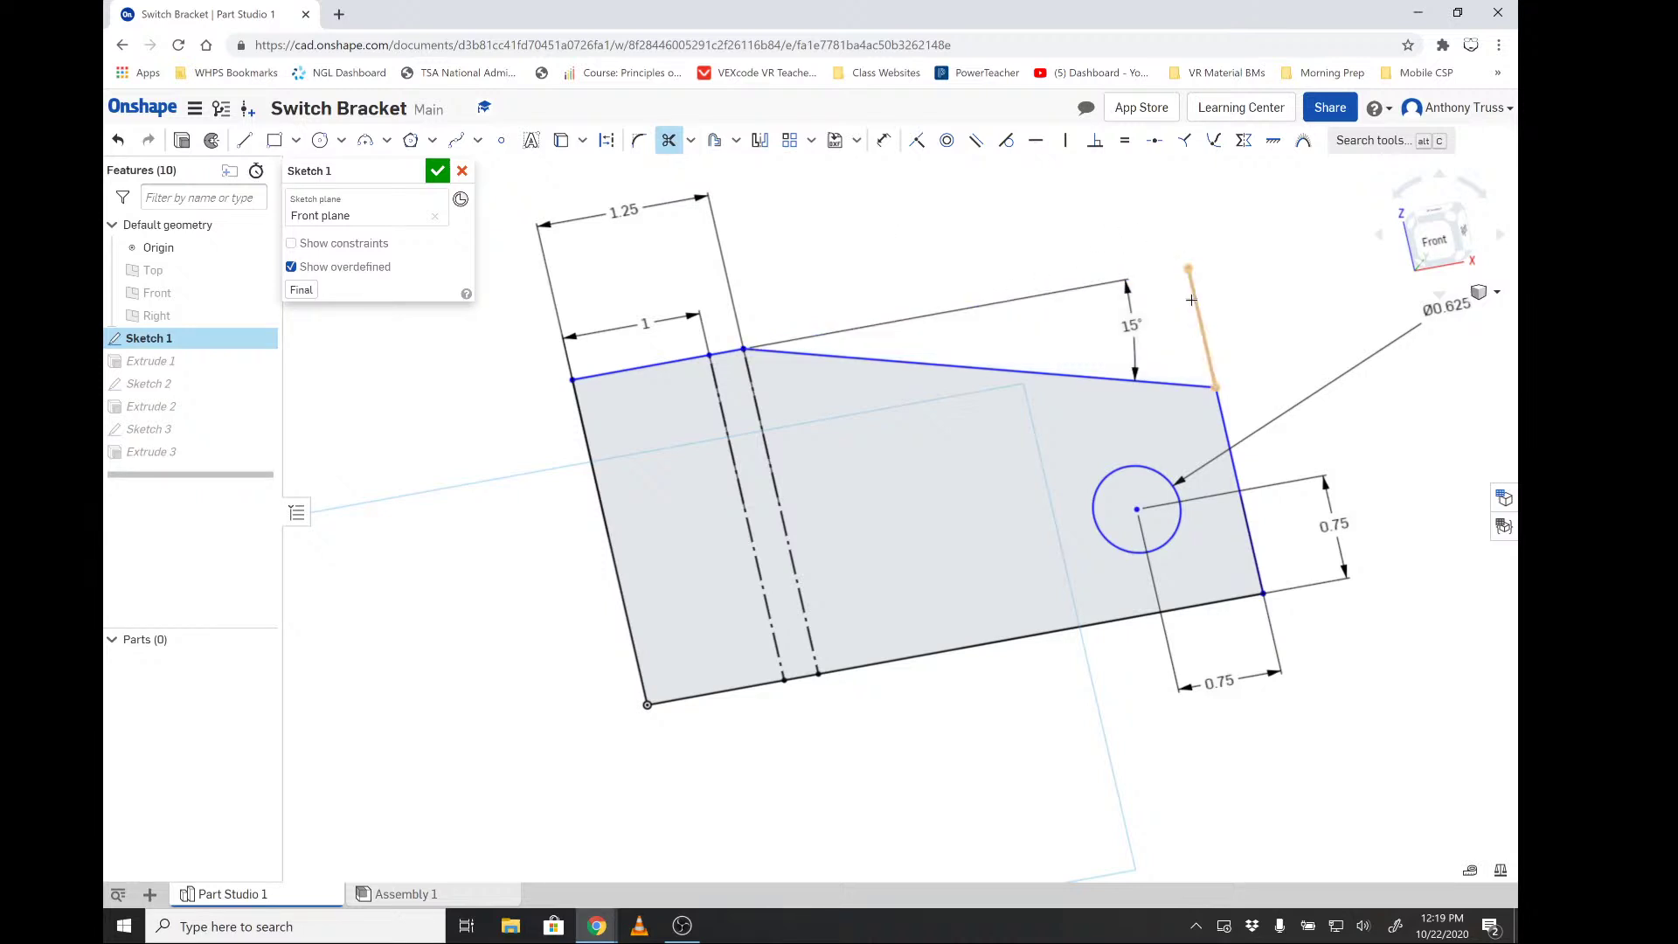
click(1195, 298)
key(Escape)
click(664, 330)
key(Delete)
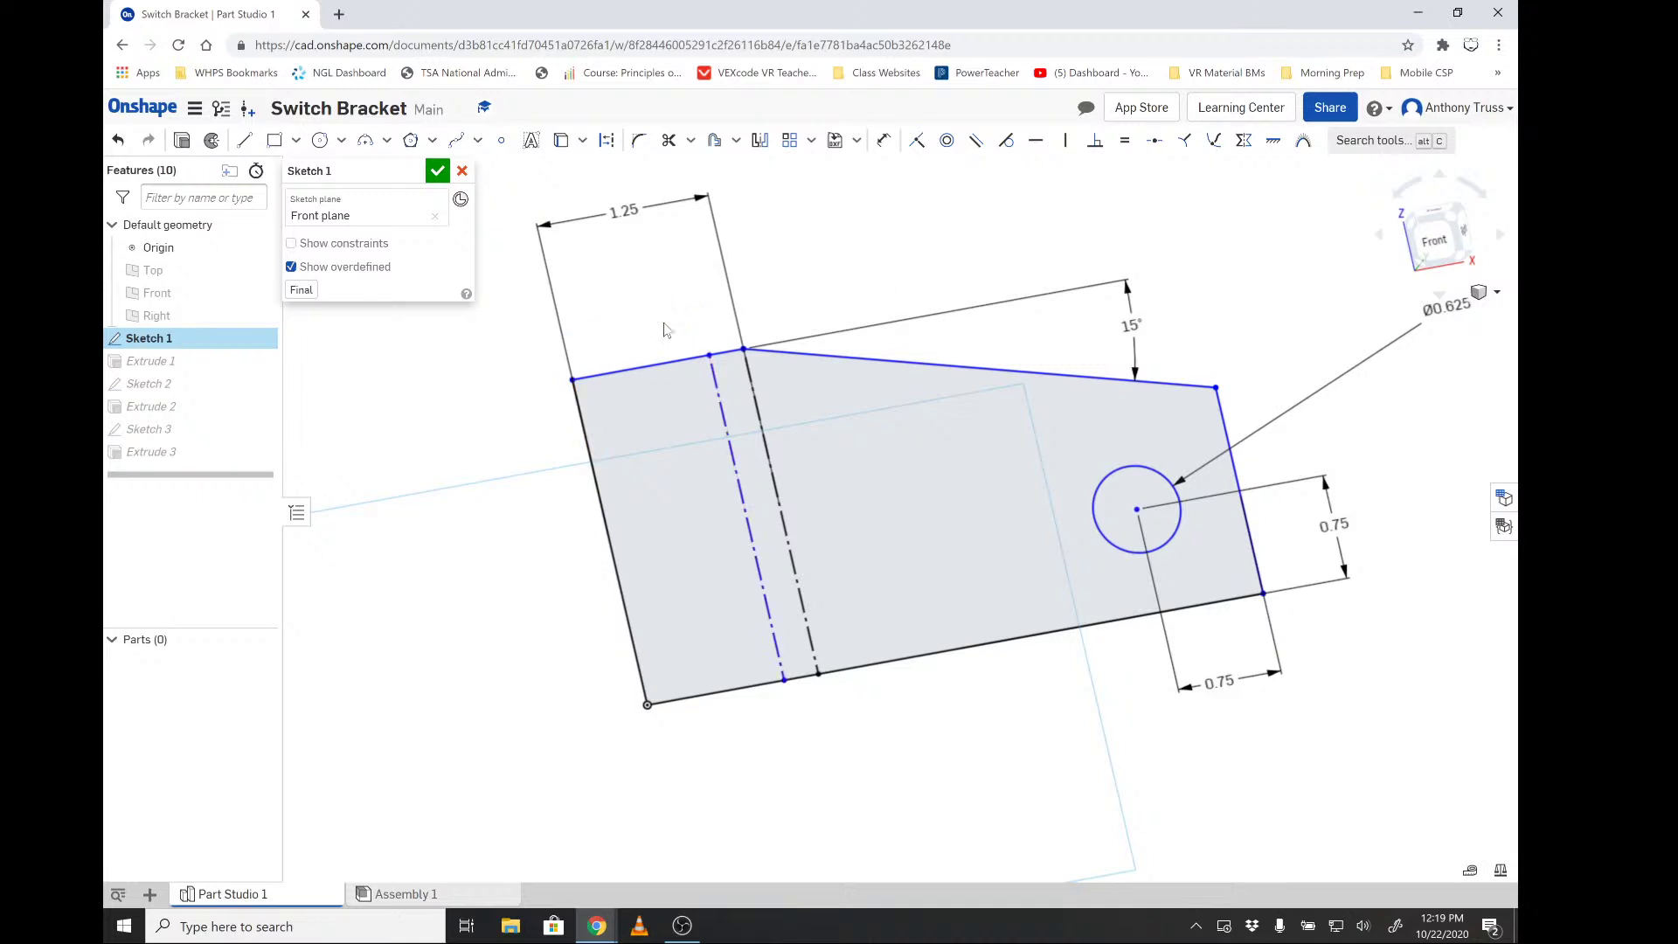
Convert the extra unconstrained construction line back to a regular line and delete it.
right_click(716, 388)
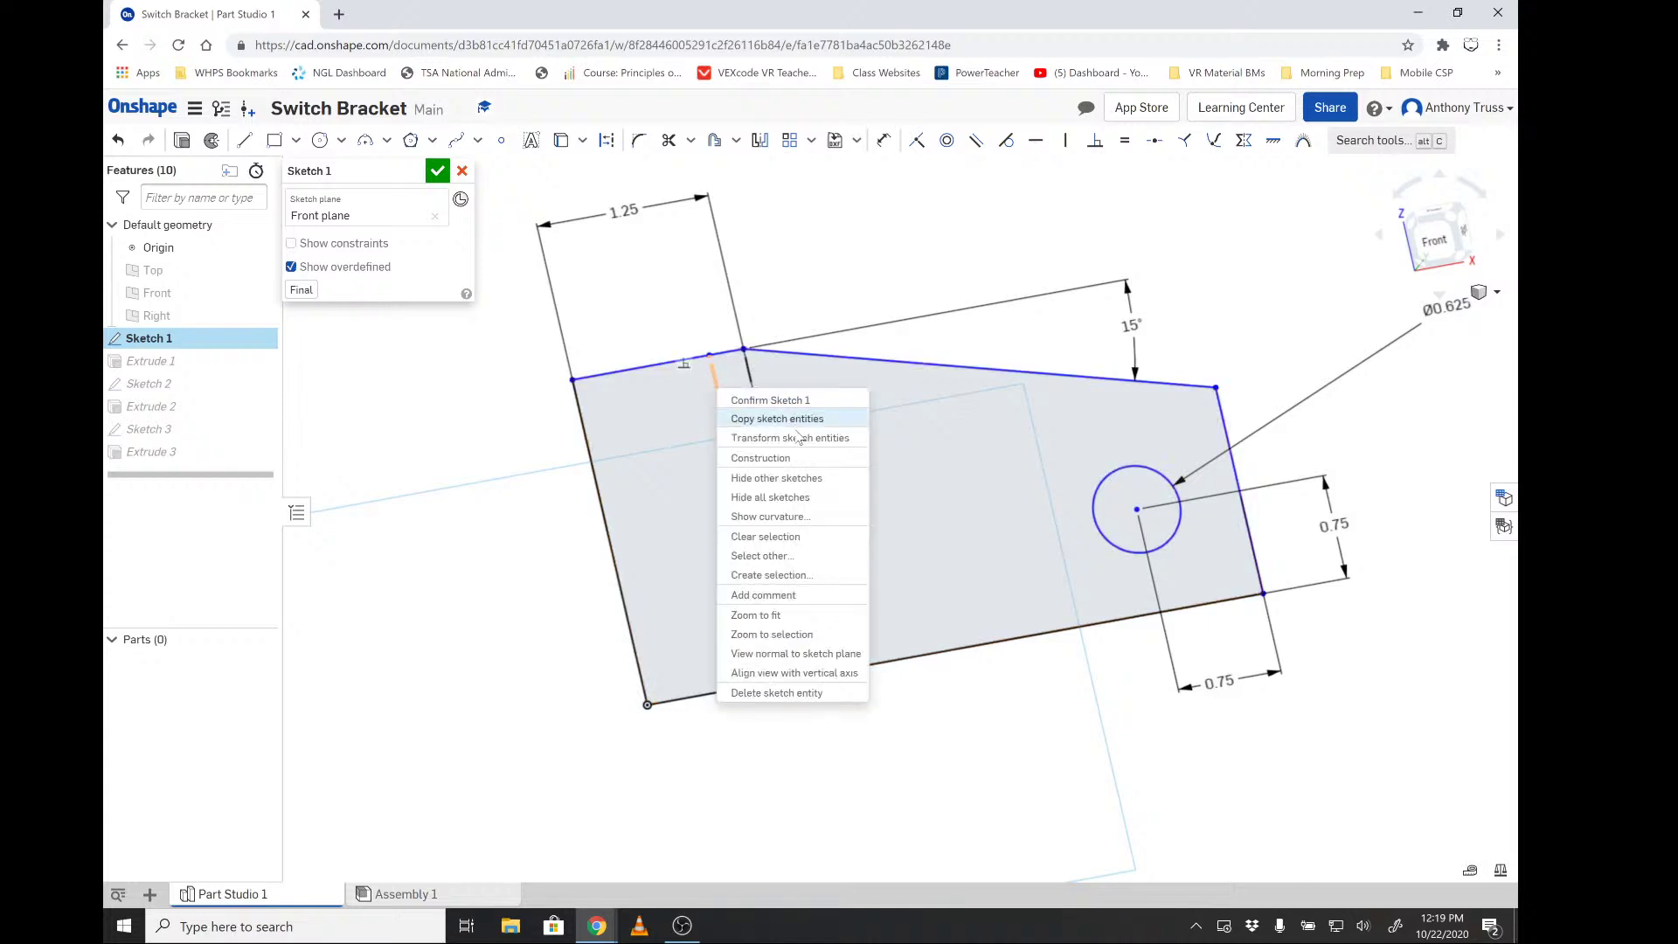
click(833, 464)
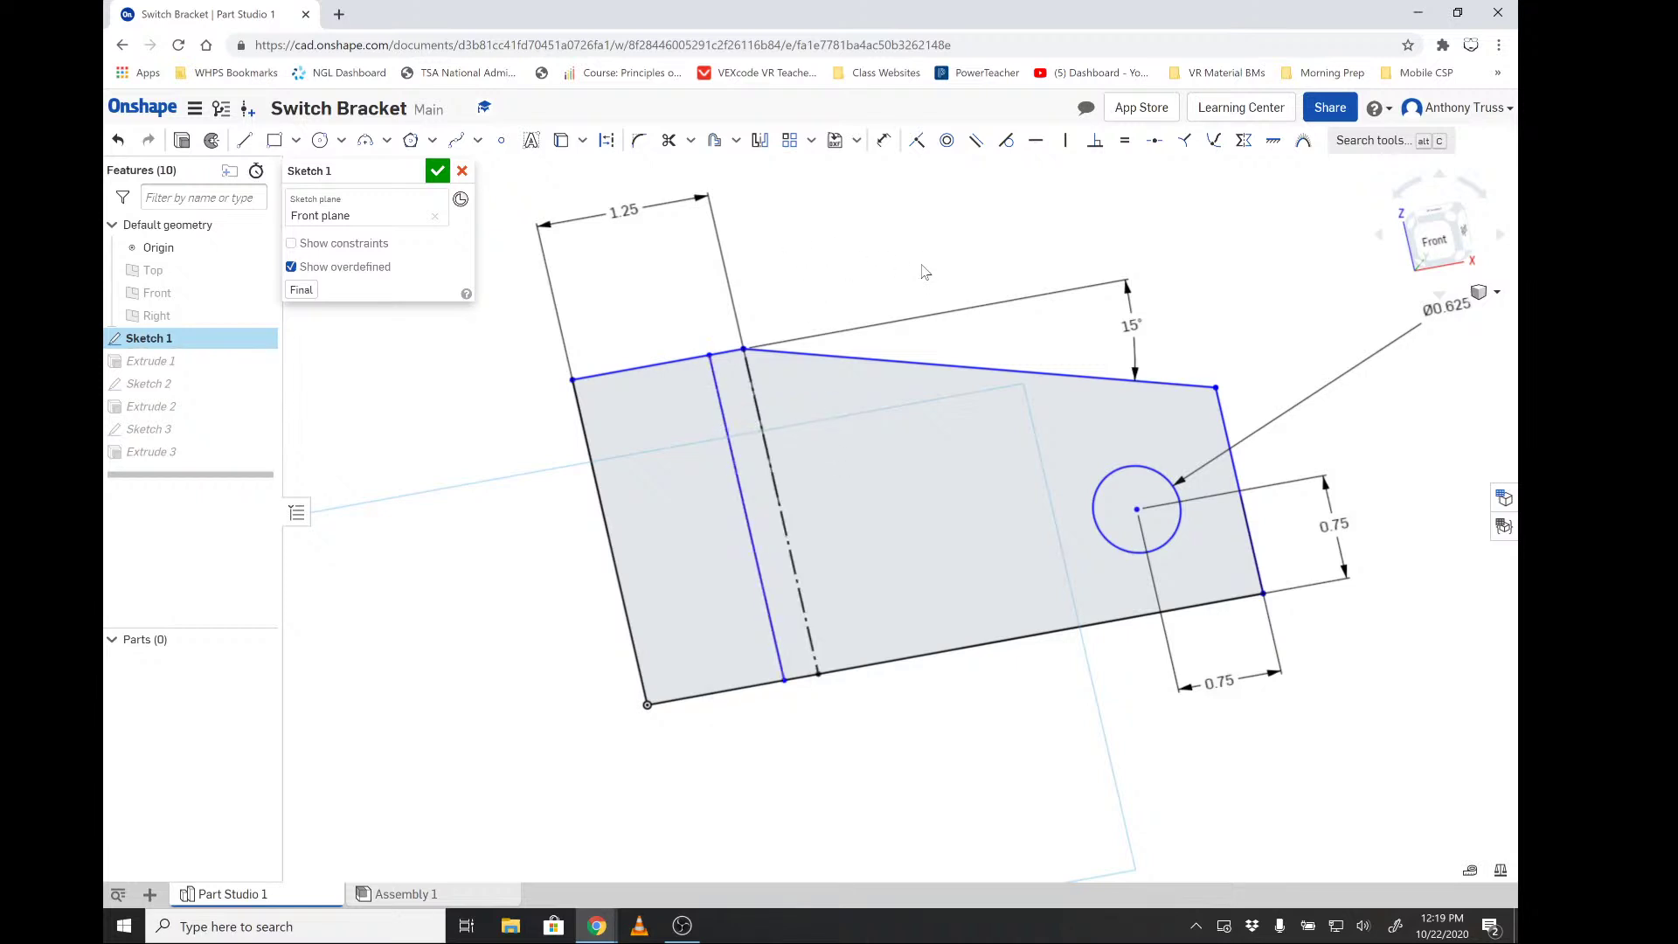
click(722, 409)
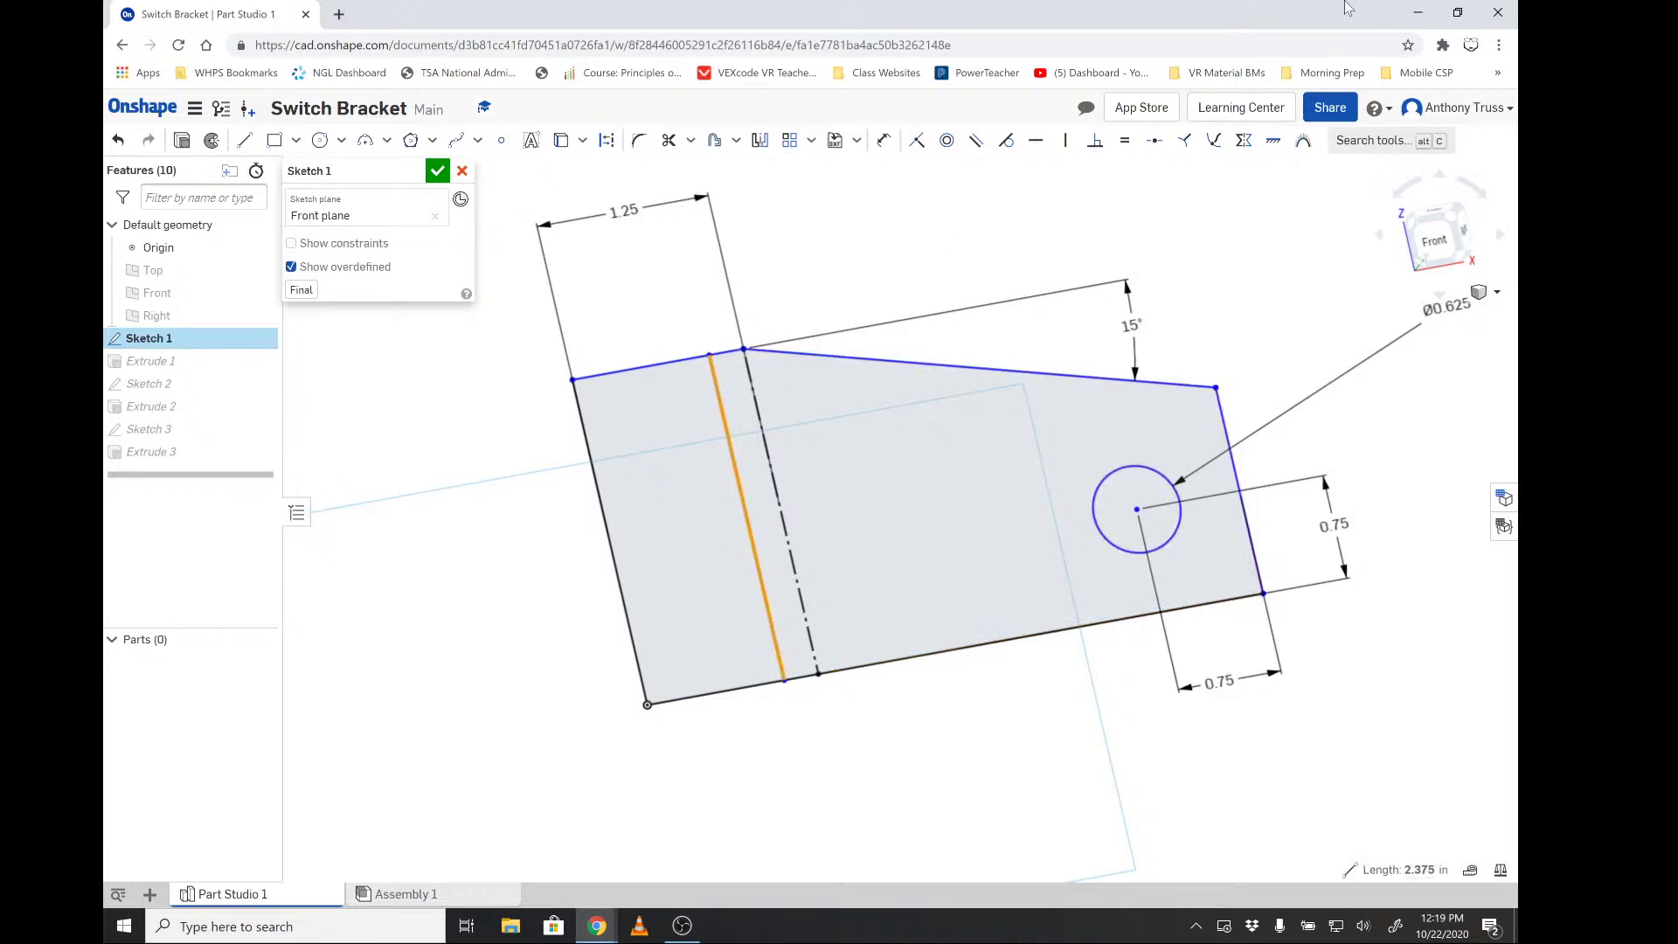
key(Delete)
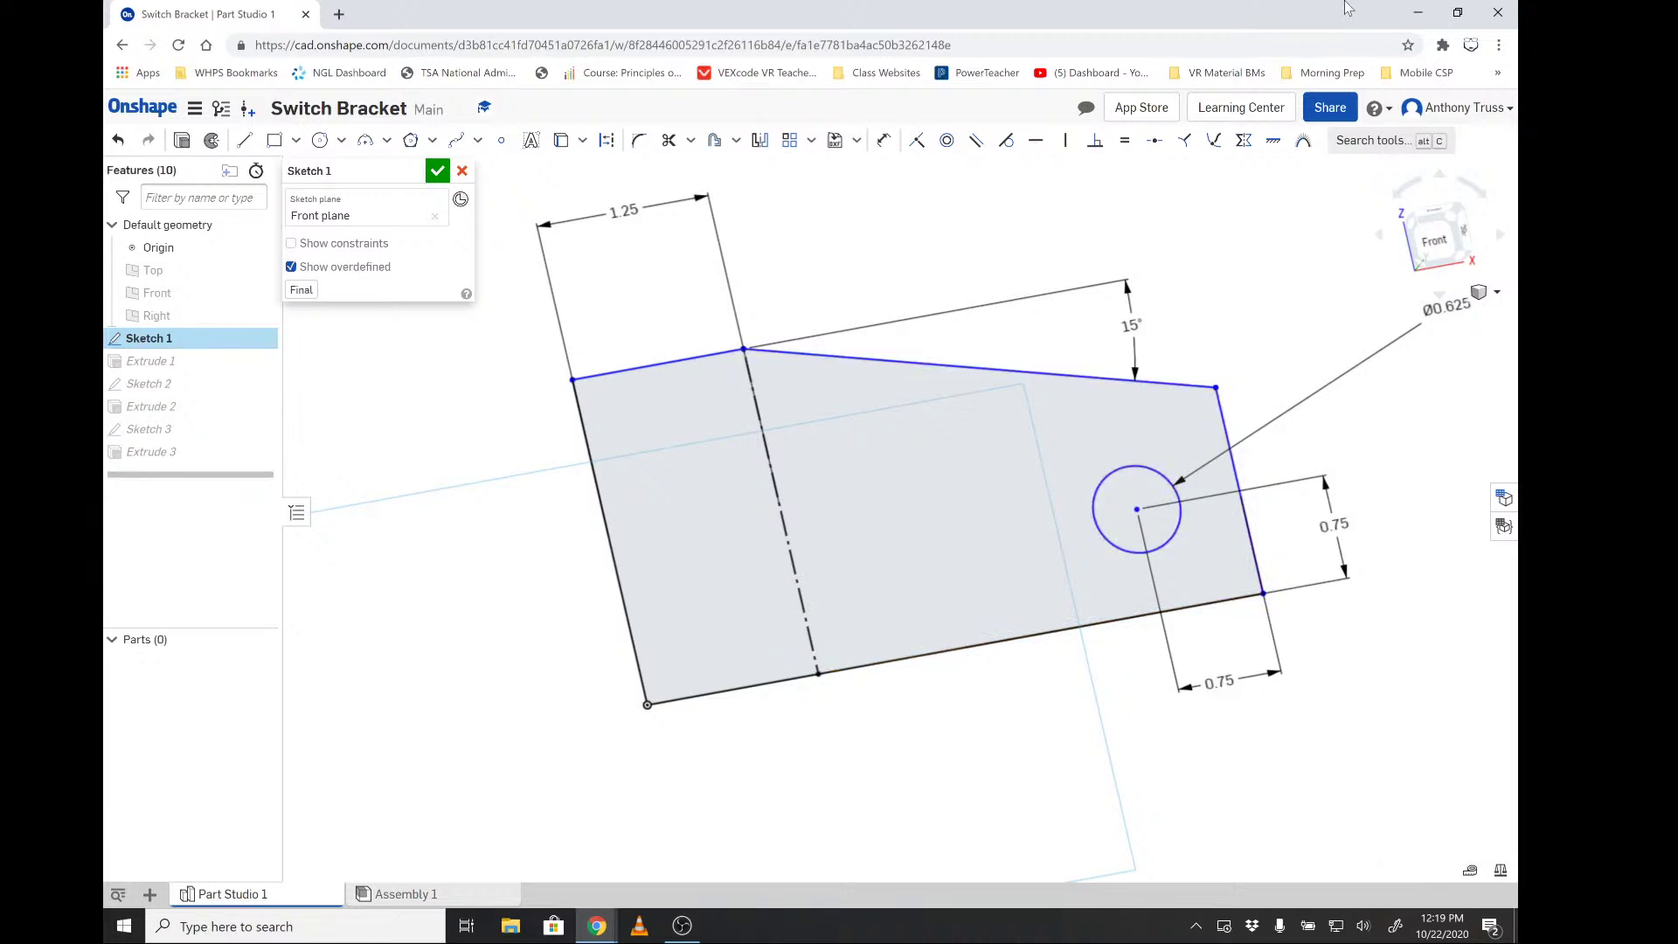